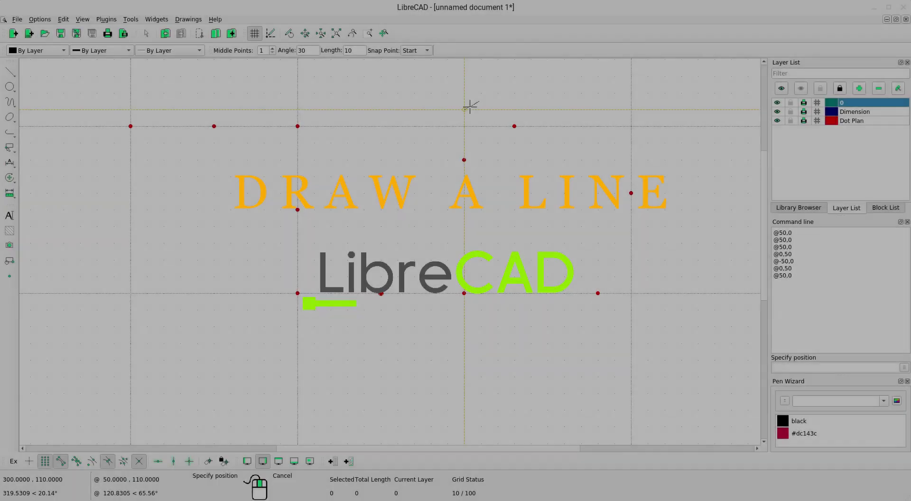
Draw two-point teal lines from the top-left red dot along the top, down, and along the bottom dots
click(10, 73)
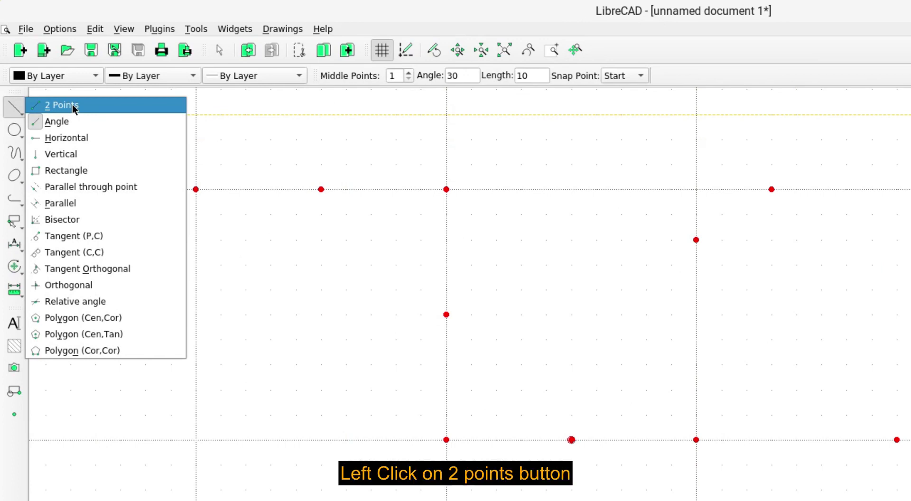
click(74, 107)
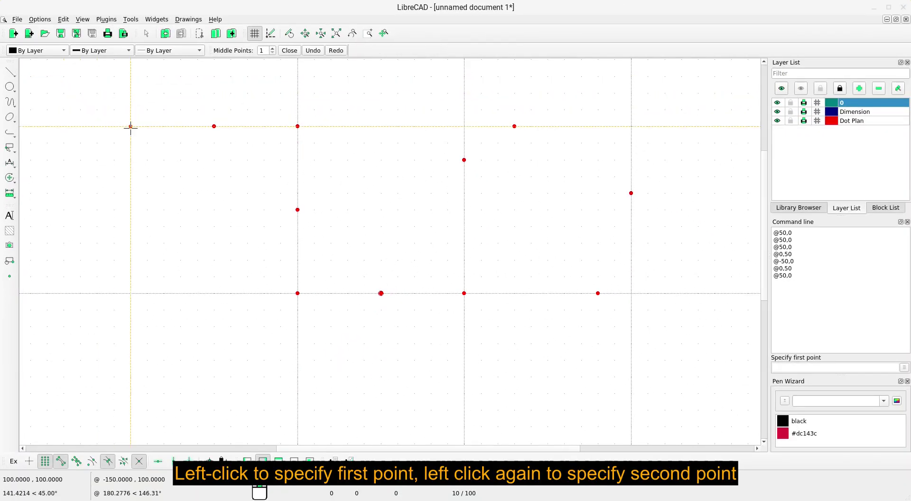
click(131, 126)
click(214, 126)
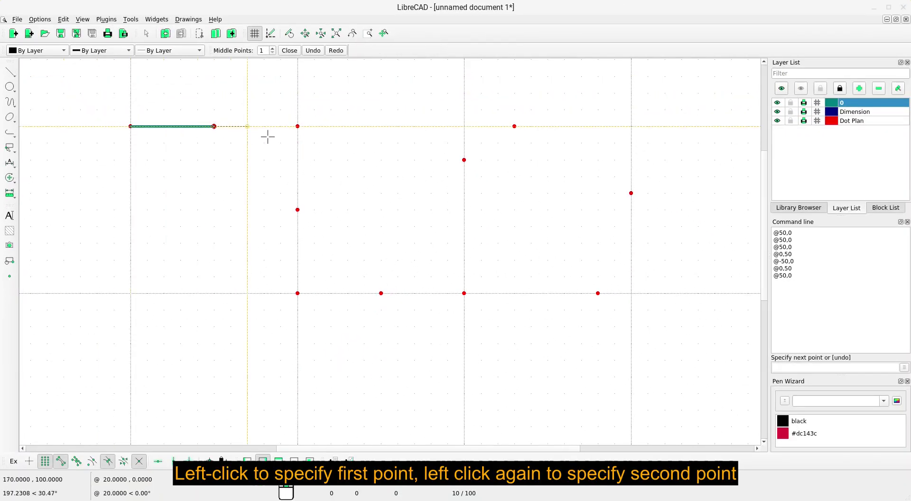
click(297, 126)
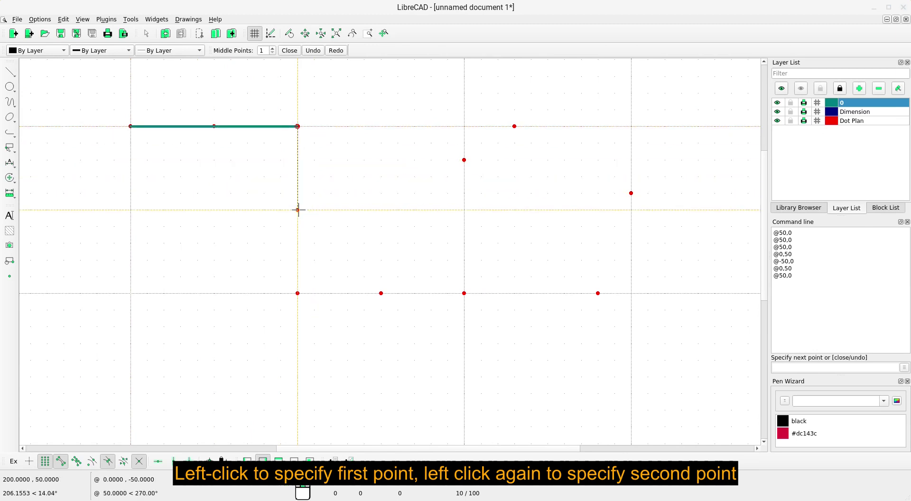
click(298, 293)
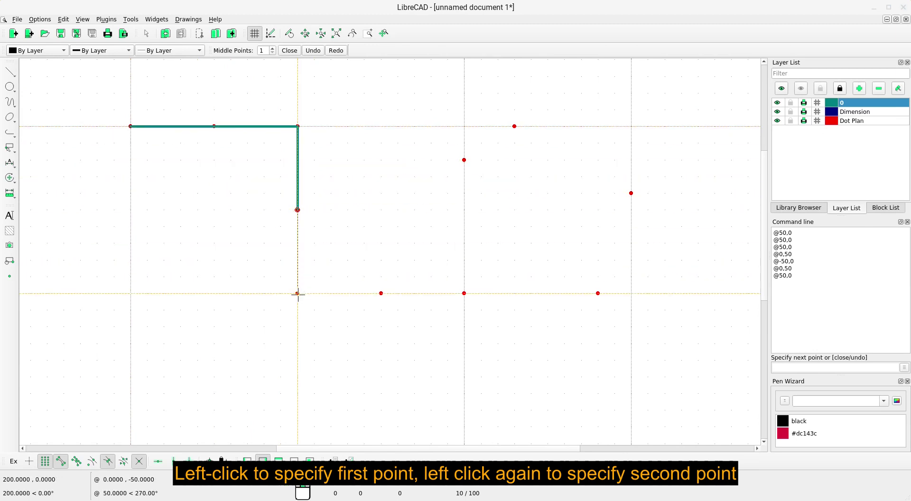
click(381, 294)
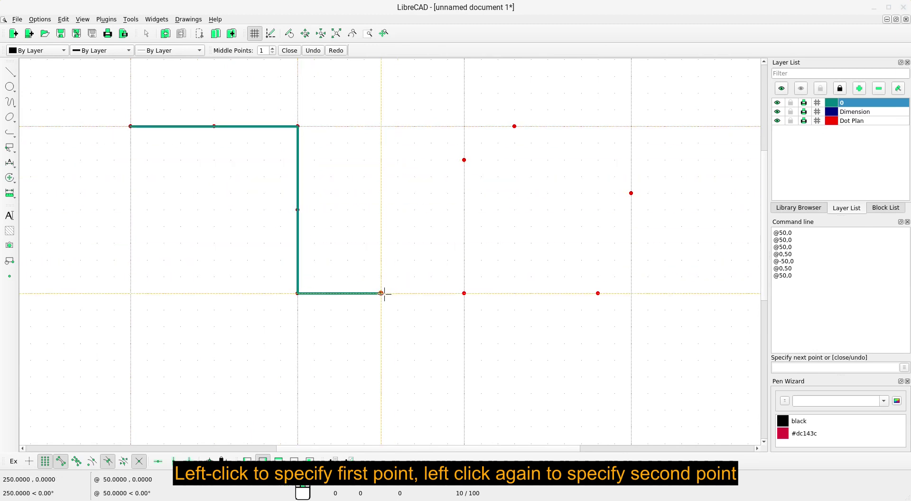
click(464, 294)
Continue the chain up to the angled peak and down to the last bottom dot, then end it
click(464, 160)
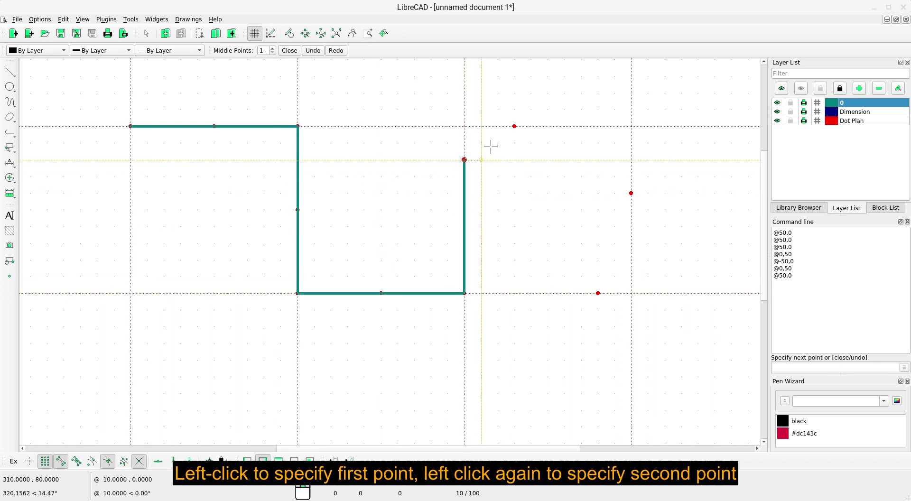
click(514, 126)
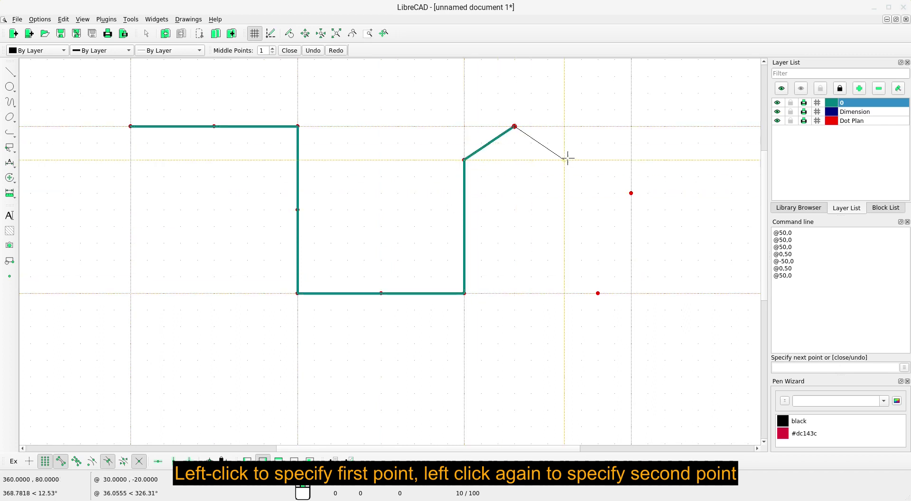
click(631, 193)
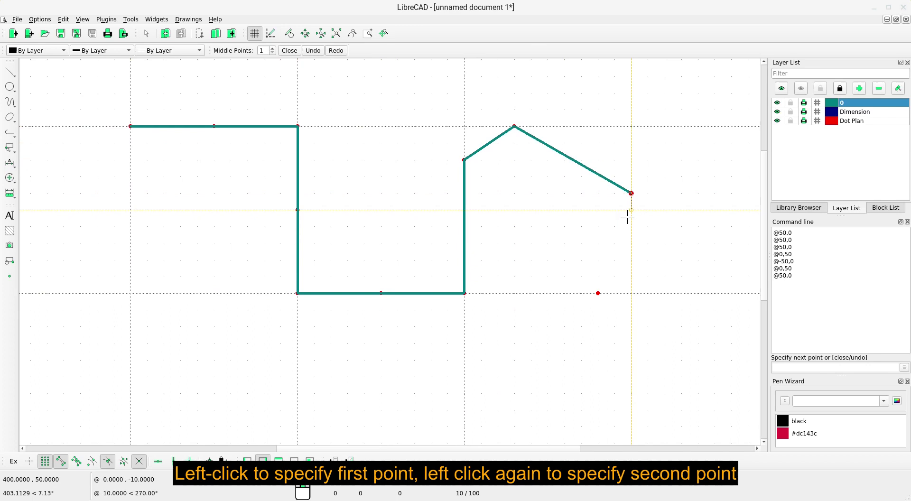
click(598, 294)
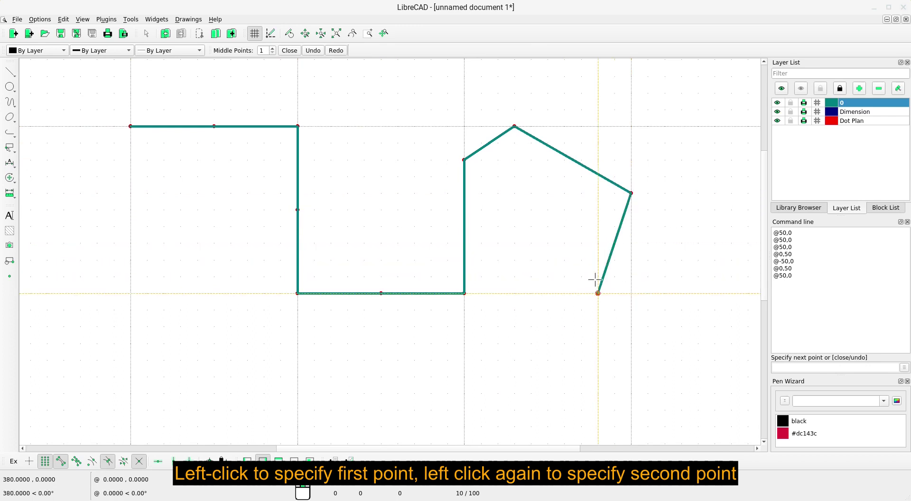
right_click(594, 276)
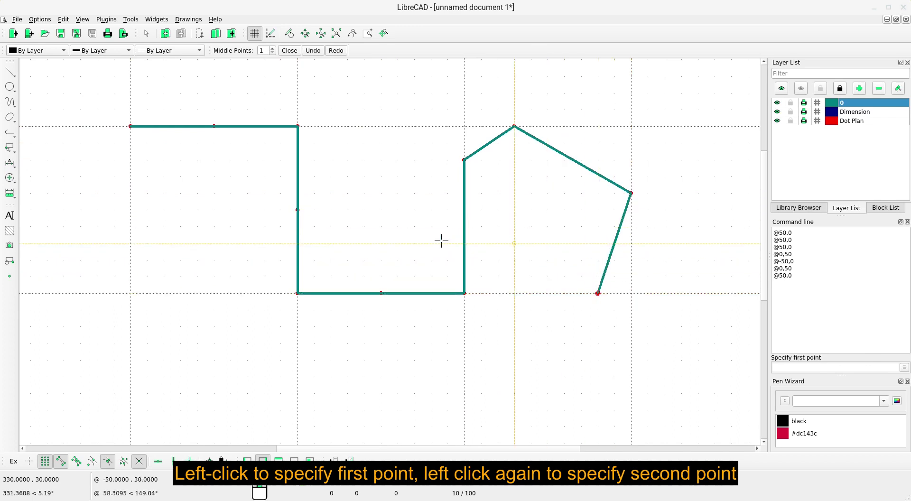
right_click(395, 242)
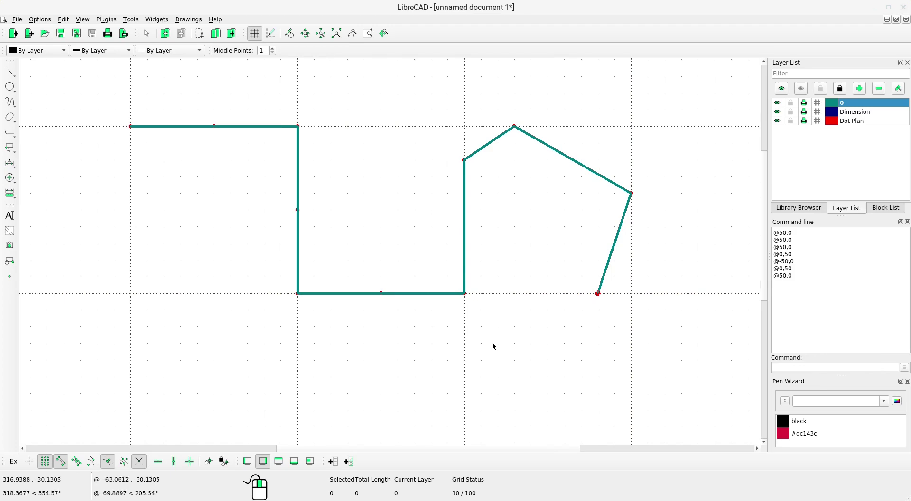
middle_drag(492, 346, 509, 290)
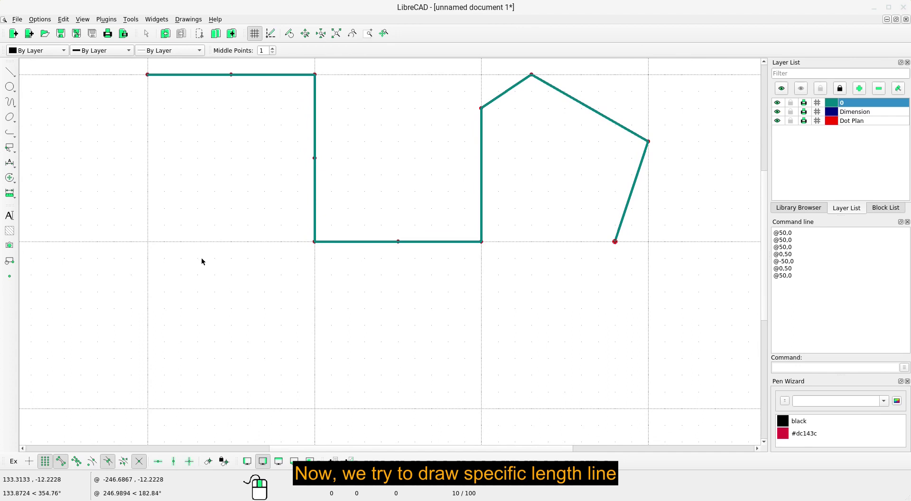
click(10, 72)
click(35, 75)
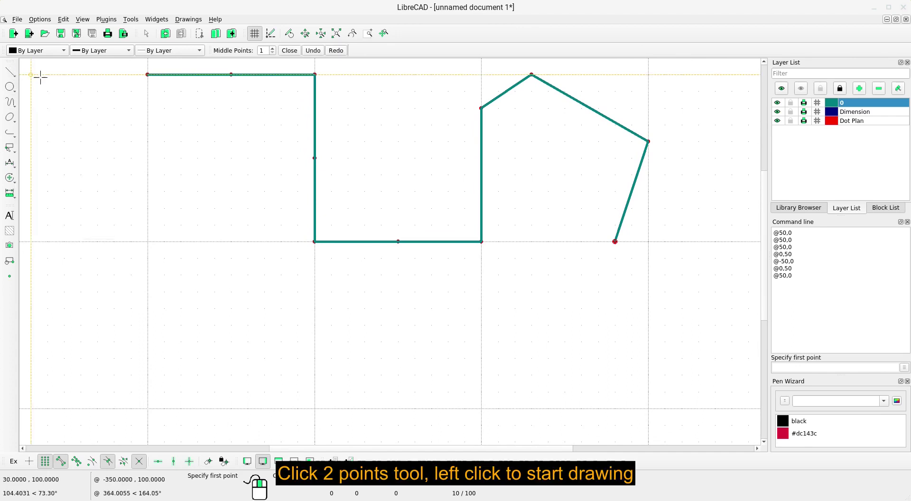
click(148, 326)
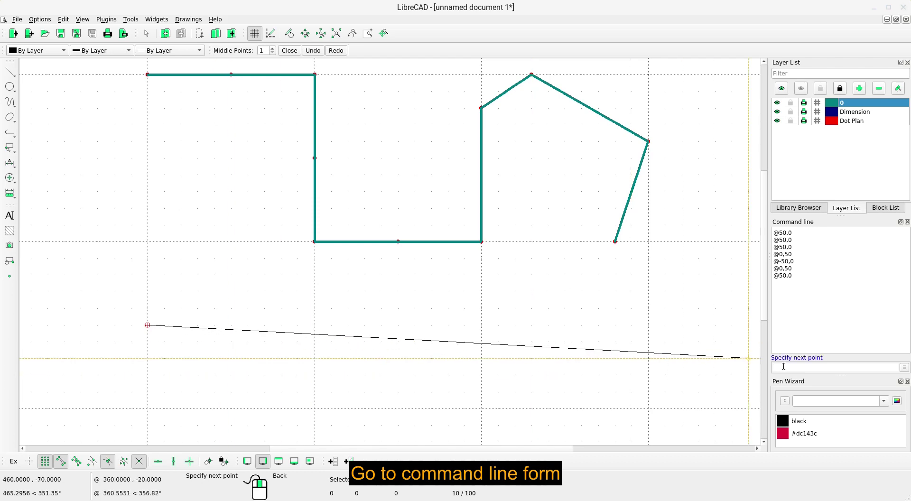
text(@)
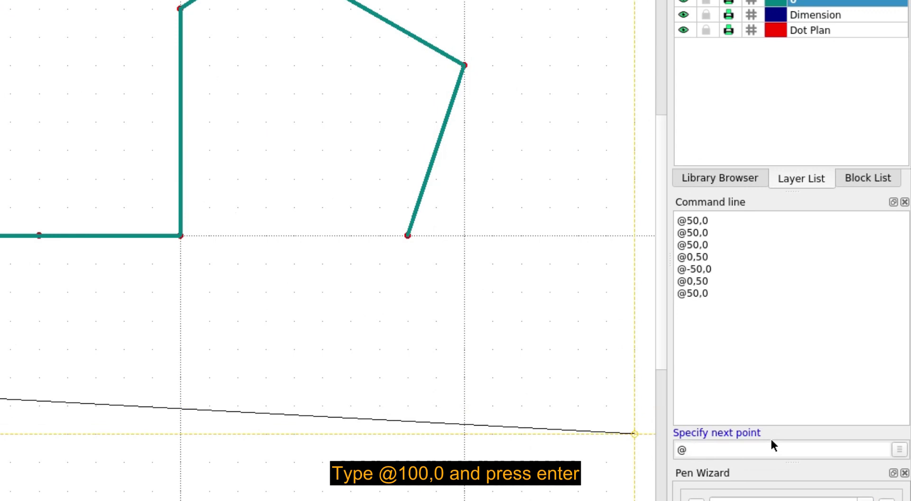
text(100)
text(,0)
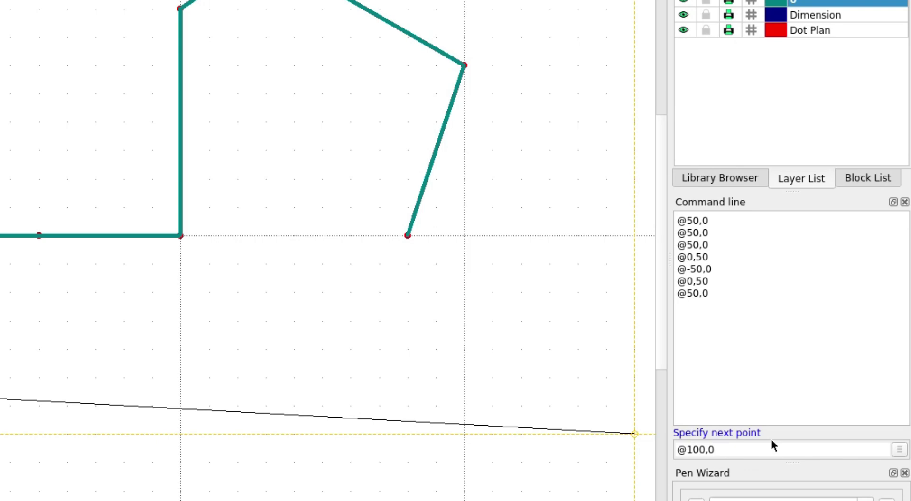
key(Return)
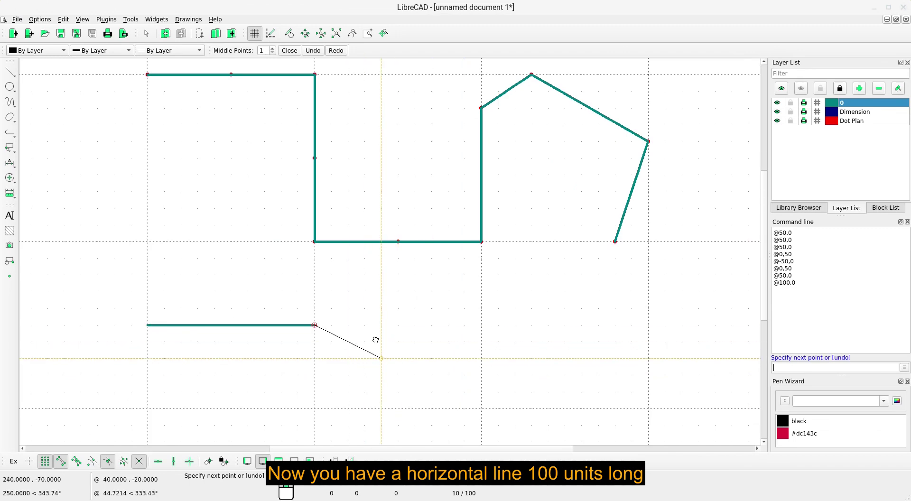
middle_drag(376, 340, 374, 319)
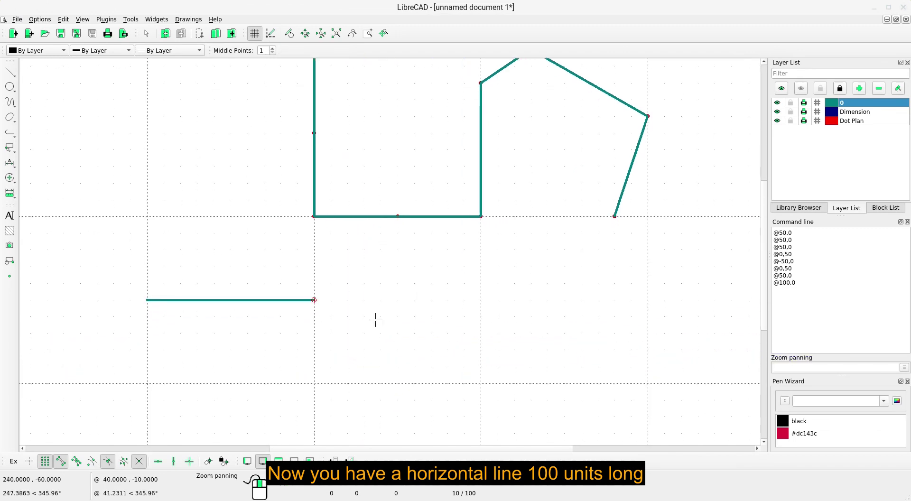
click(784, 368)
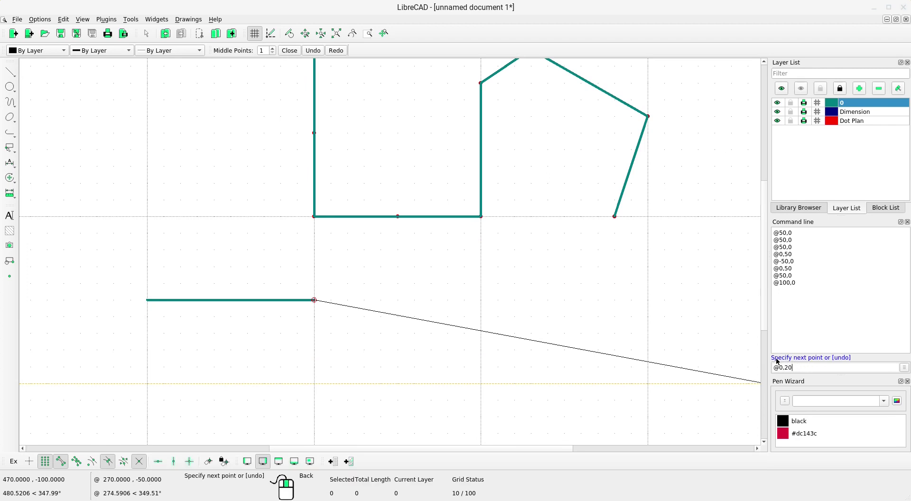
text(@0,20)
key(Return)
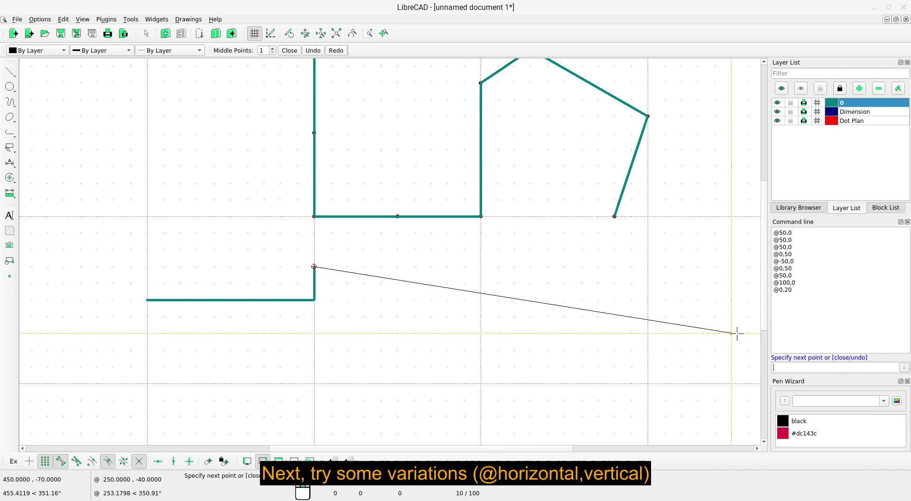
text(@50,0)
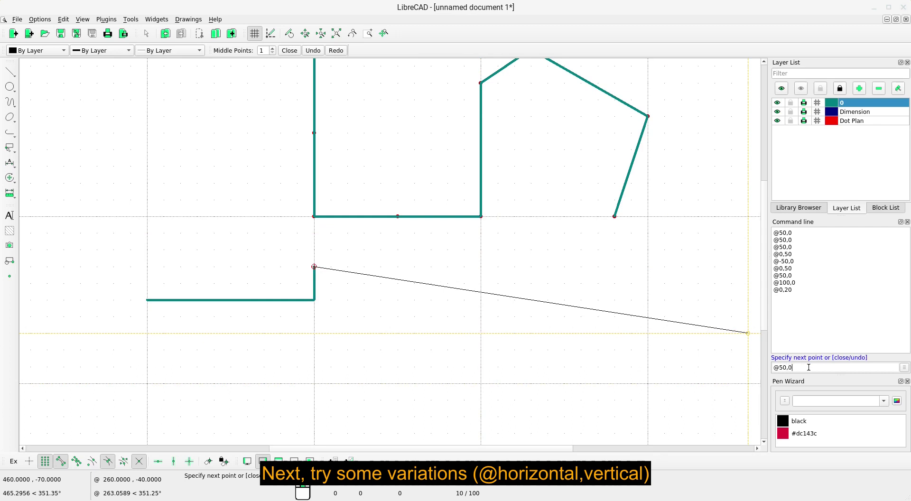
key(Return)
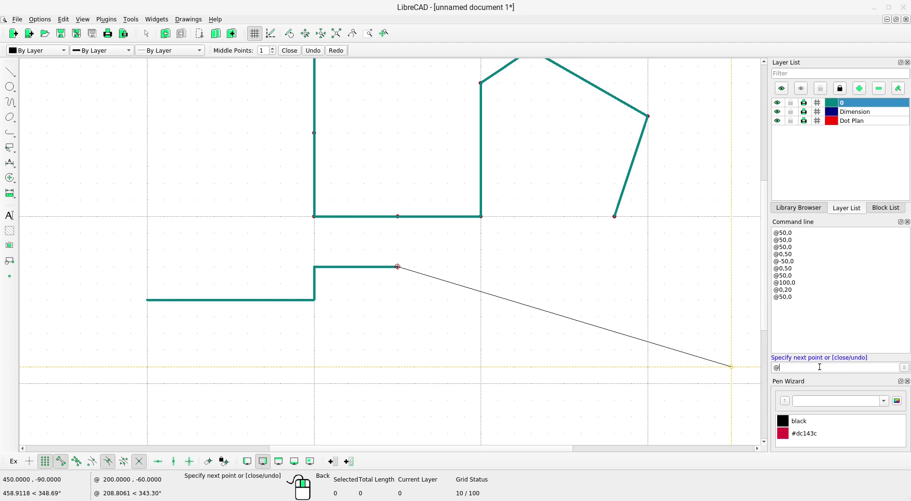
text(0,-100)
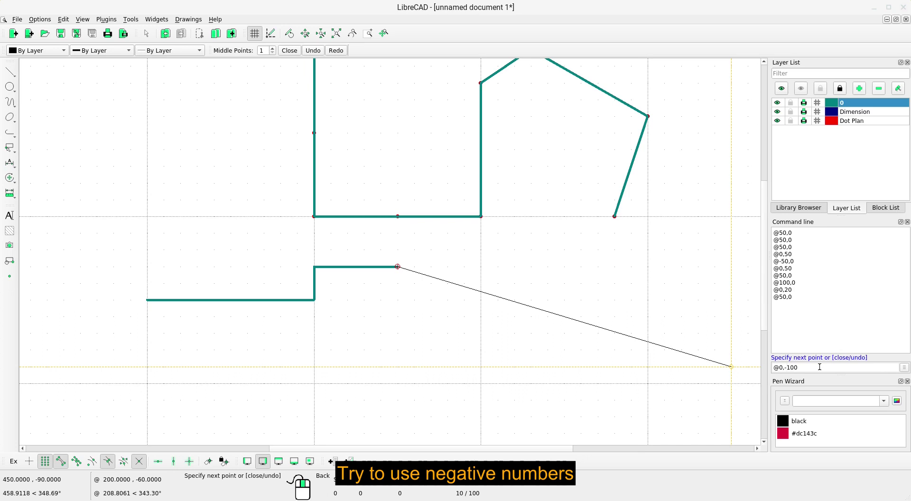
key(Return)
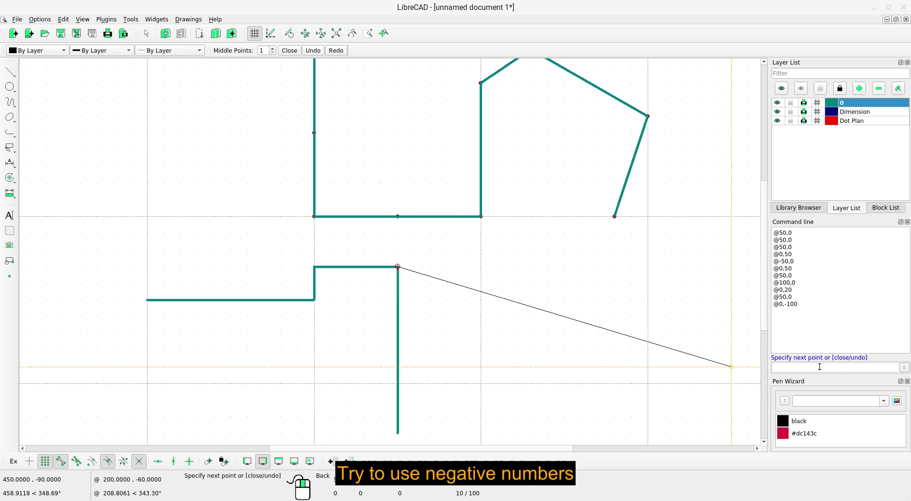
middle_drag(348, 365, 350, 335)
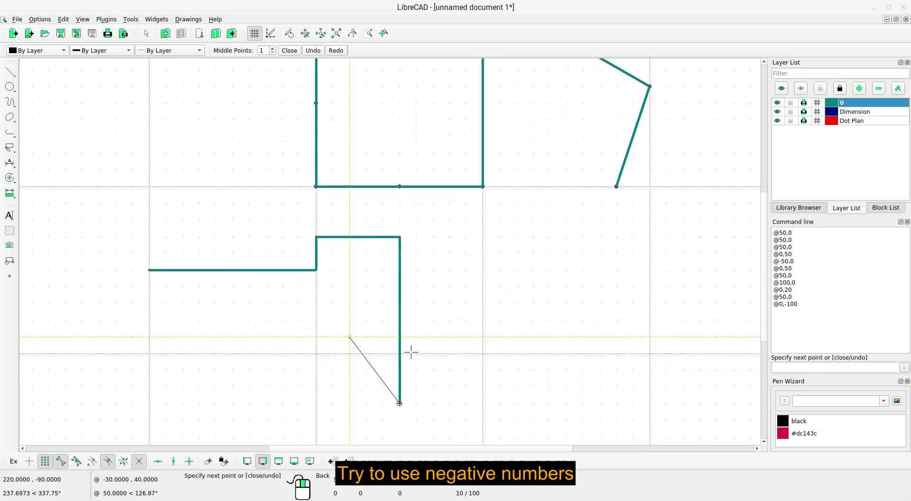
text(@-100,0)
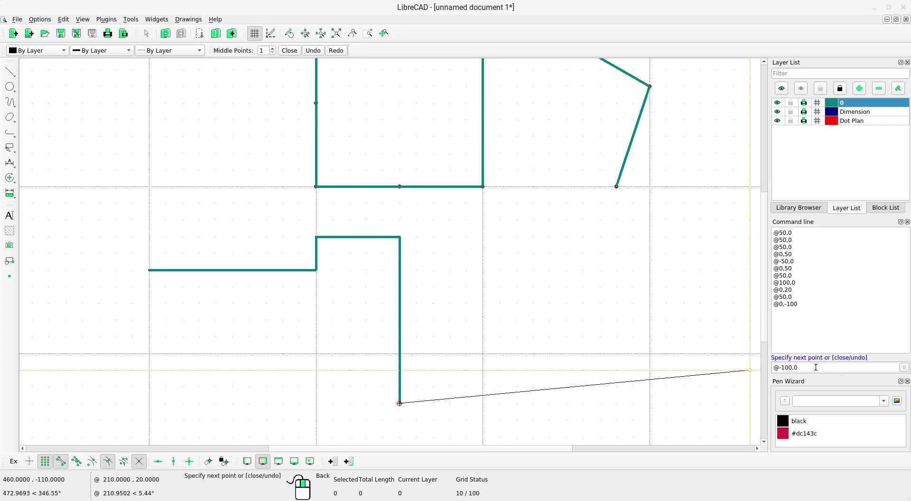
key(Return)
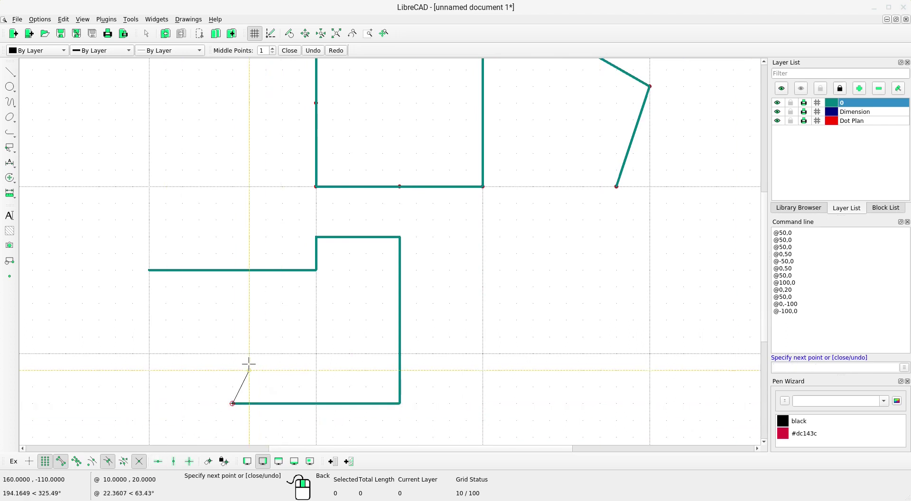
middle_drag(246, 335, 251, 287)
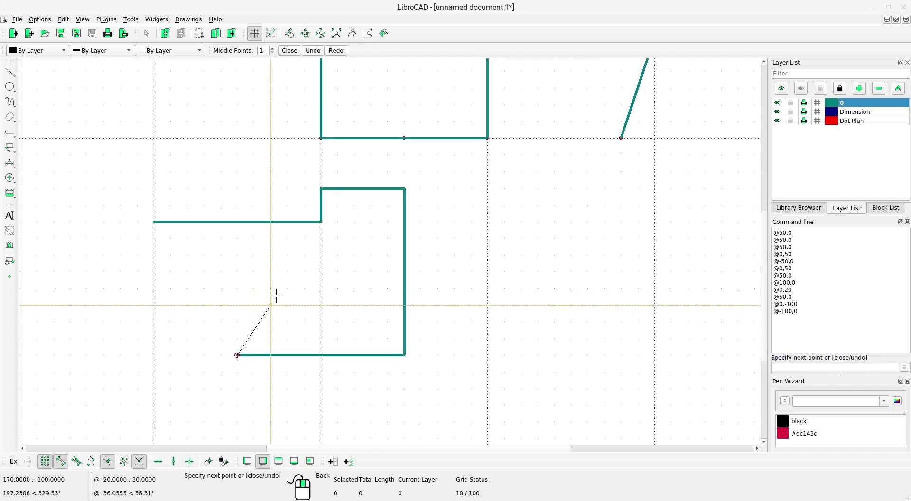
right_click(238, 270)
right_click(237, 270)
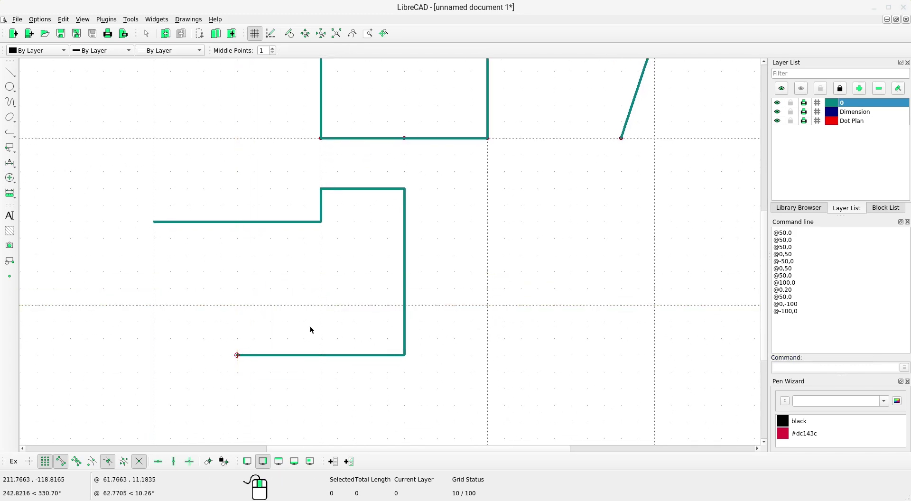
On the Dimension layer, add a horizontal 100 dimension beneath the ledge
scroll(215, 226, up, 1)
middle_drag(214, 226, 261, 218)
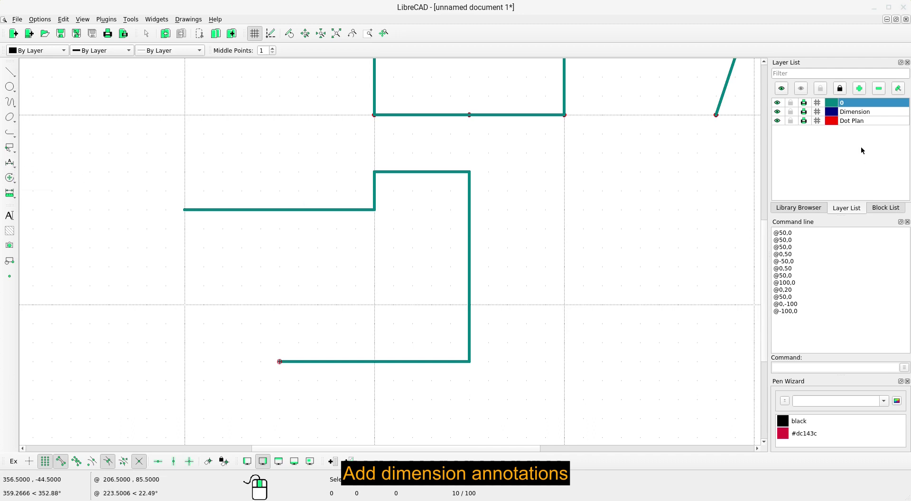
click(857, 112)
click(11, 165)
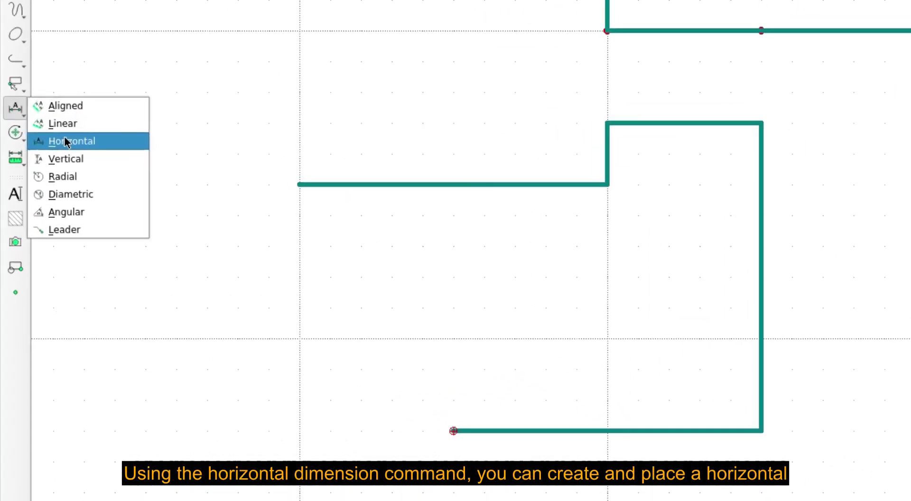
click(68, 136)
click(184, 209)
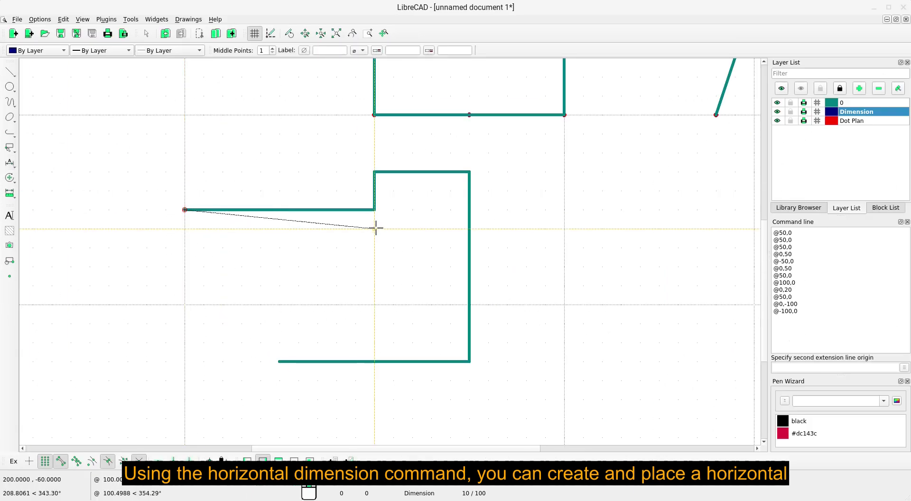
click(374, 209)
click(368, 247)
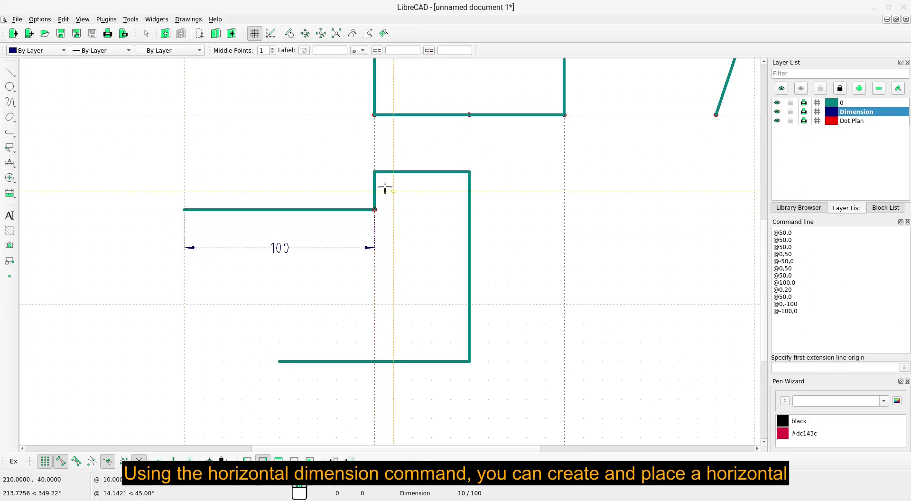
Add horizontal dimensions of 50 above the top edge and 100 below the bottom line
click(374, 172)
click(470, 171)
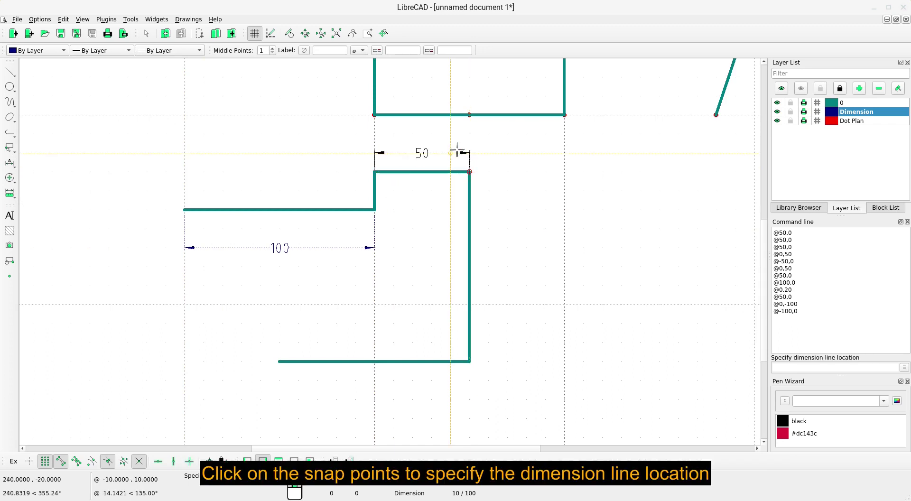
click(451, 150)
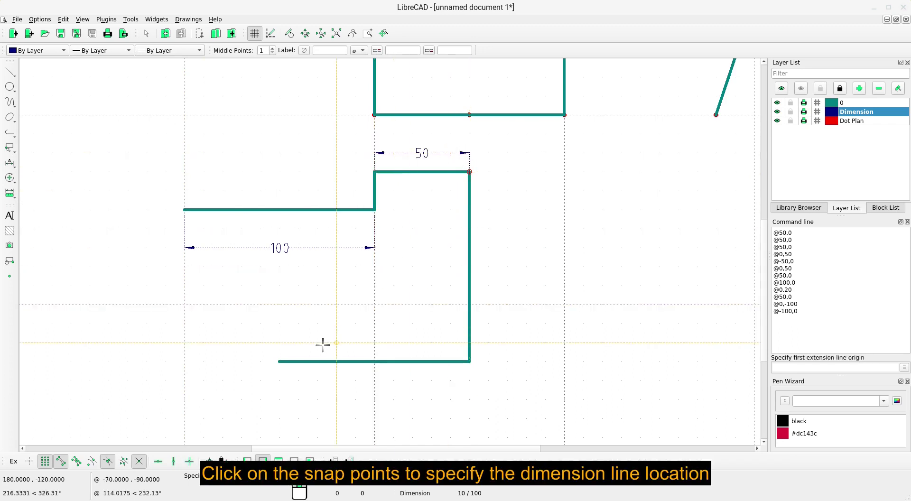
click(280, 361)
click(469, 361)
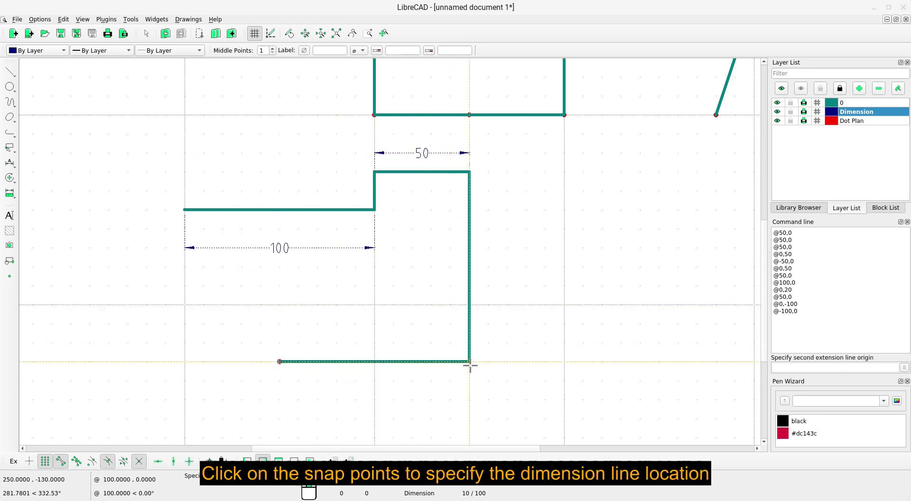
click(468, 400)
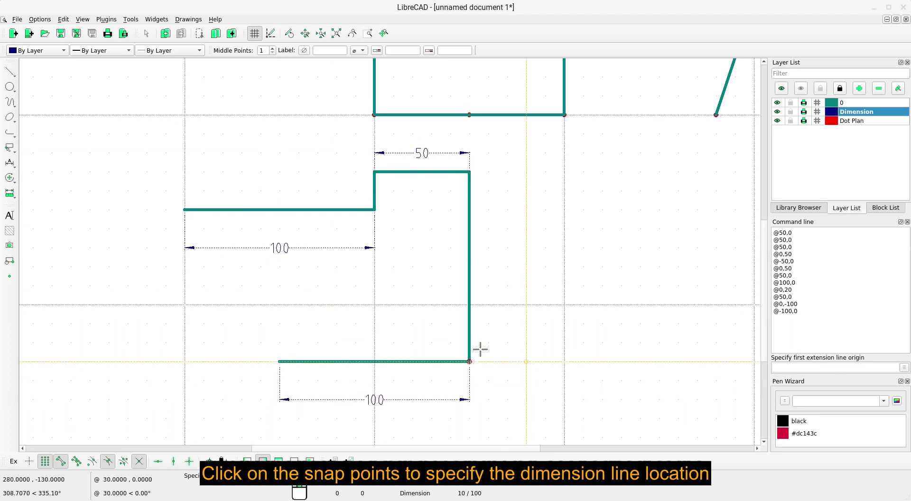
click(9, 166)
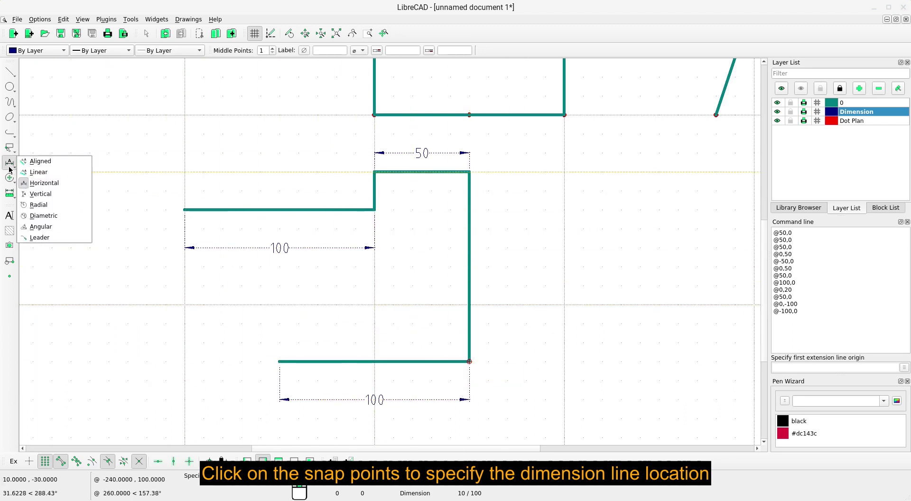
Add vertical dimensions of 20 left of the step and 100 along the shape's right side
click(47, 196)
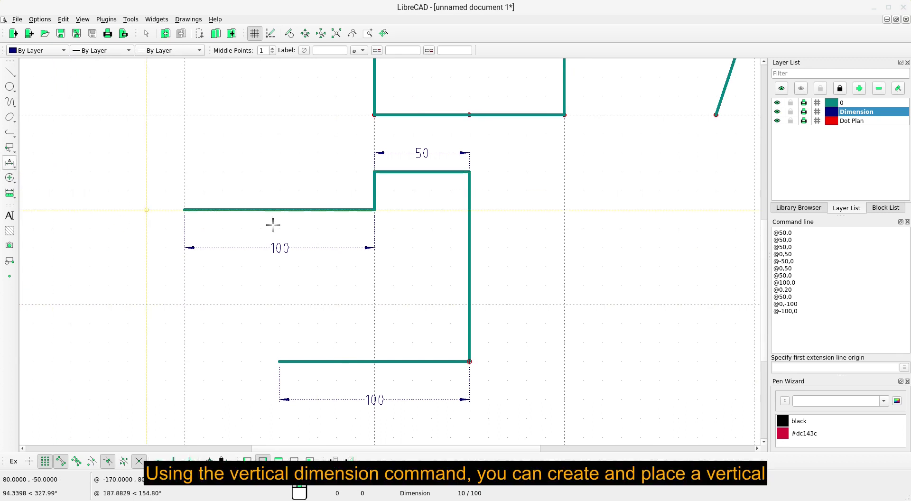
click(375, 171)
click(375, 209)
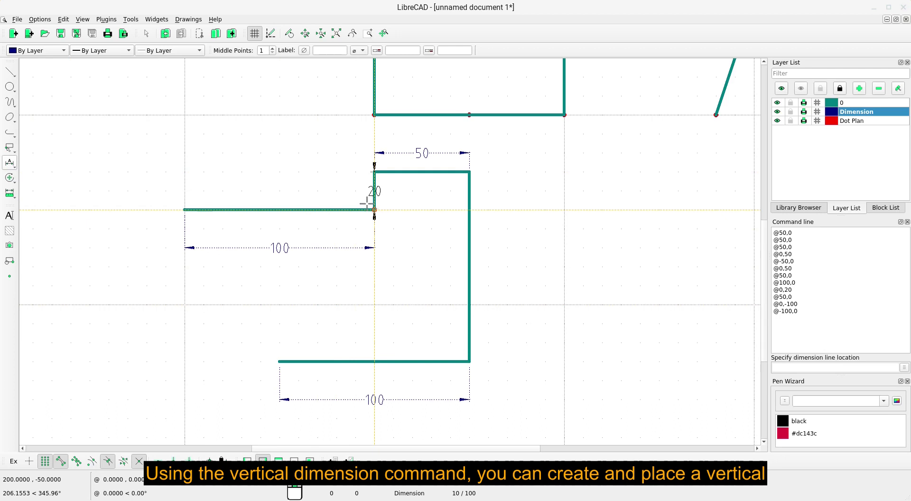
click(337, 191)
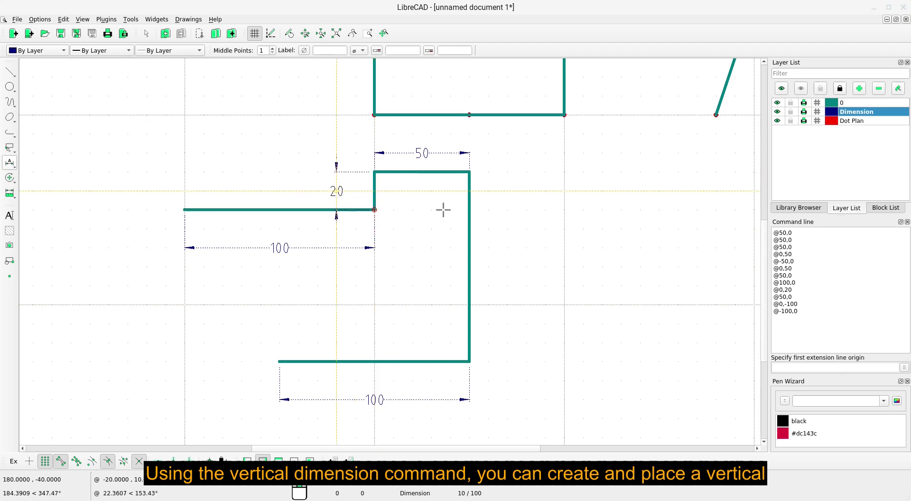
click(469, 172)
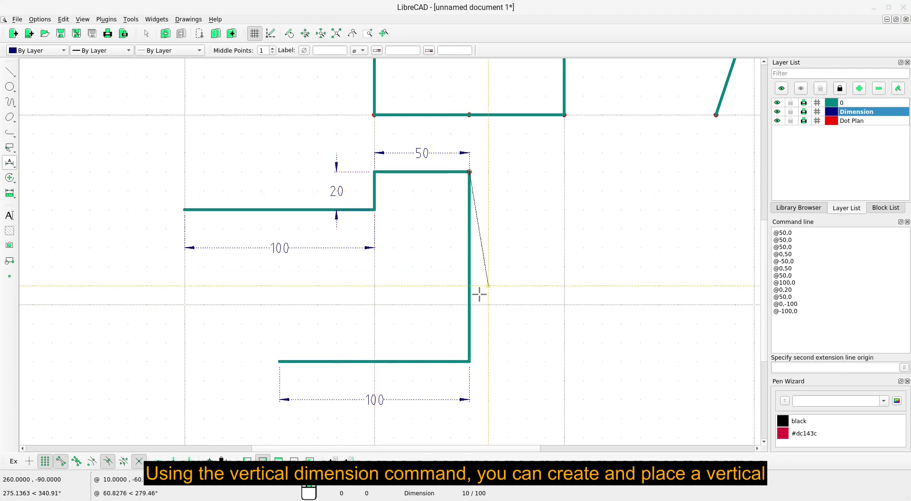
click(470, 361)
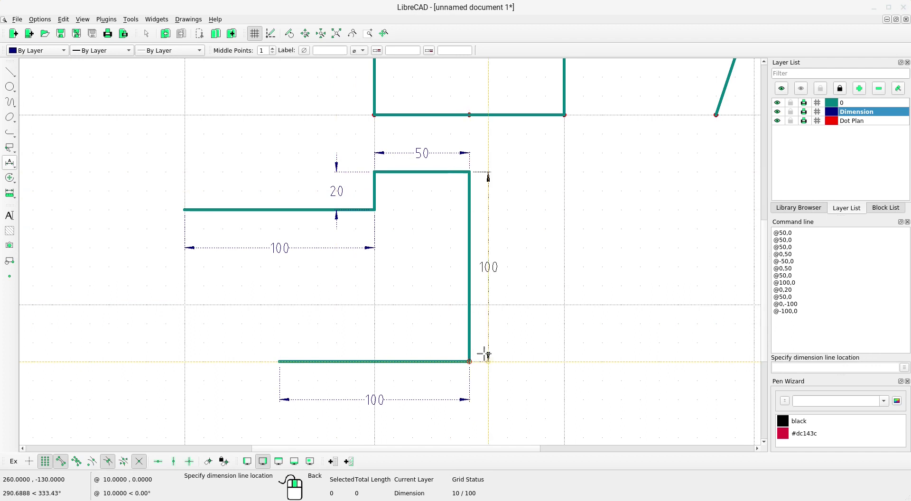
click(530, 346)
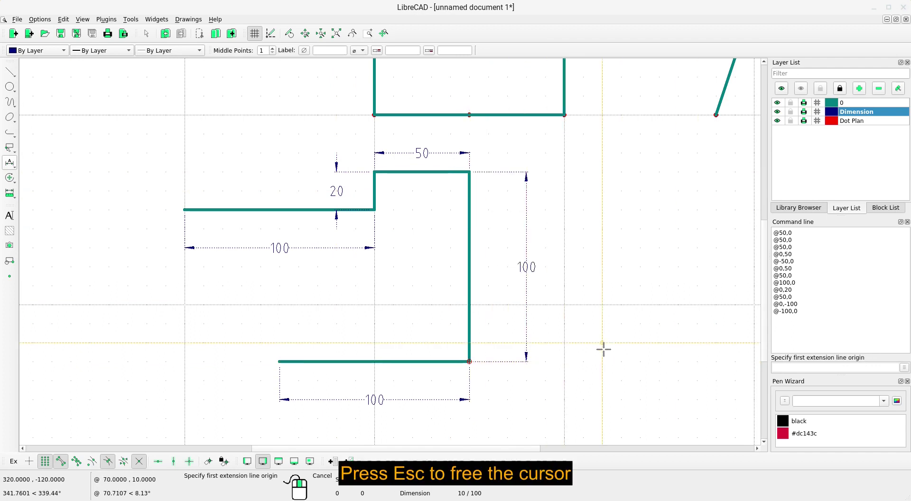
mouse_move(602, 350)
middle_down()
mouse_move(597, 404)
mouse_move(600, 369)
mouse_move(583, 323)
mouse_move(585, 190)
middle_up()
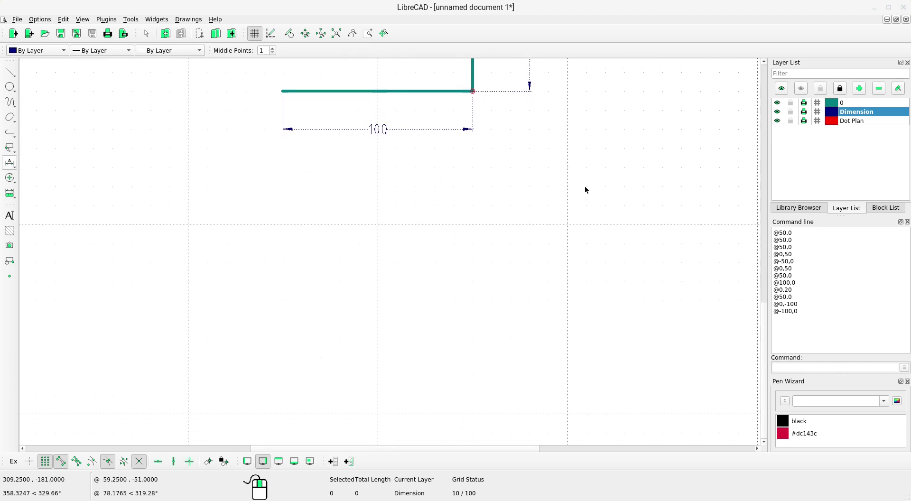
middle_drag(579, 390, 574, 288)
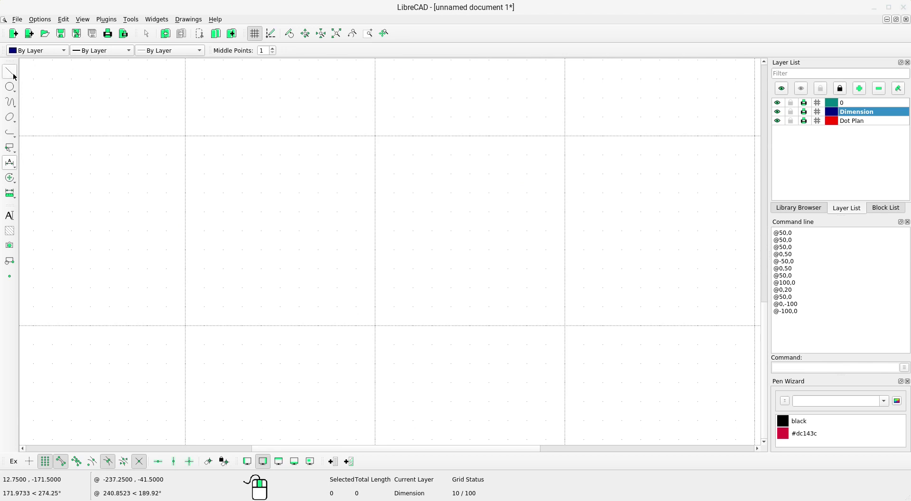
On layer 0, draw a 100-long horizontal line placed from its start point
click(855, 103)
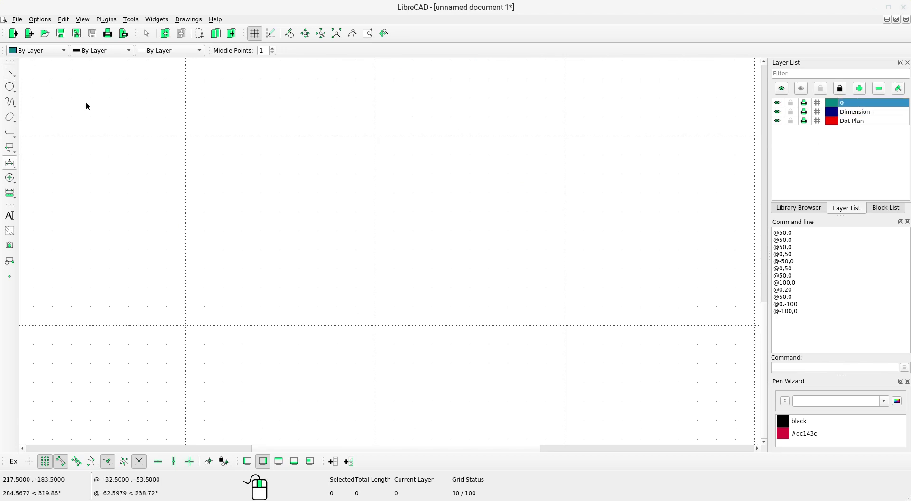
click(8, 73)
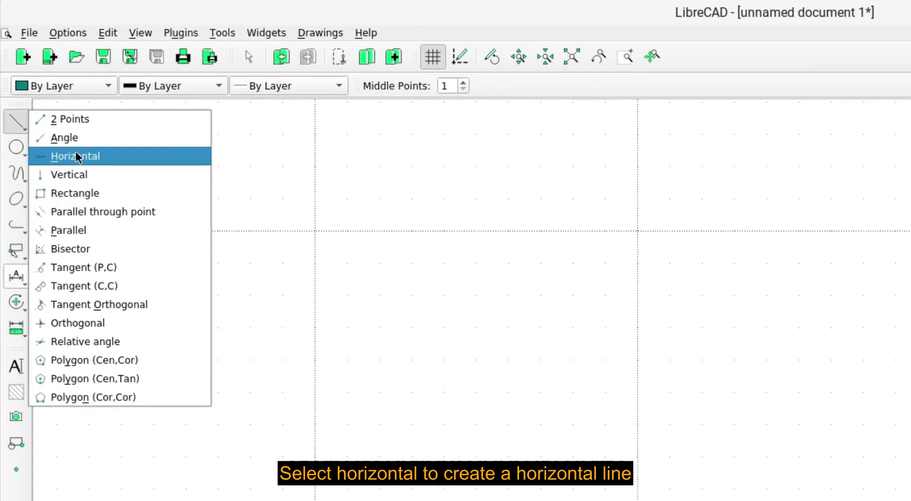
click(99, 159)
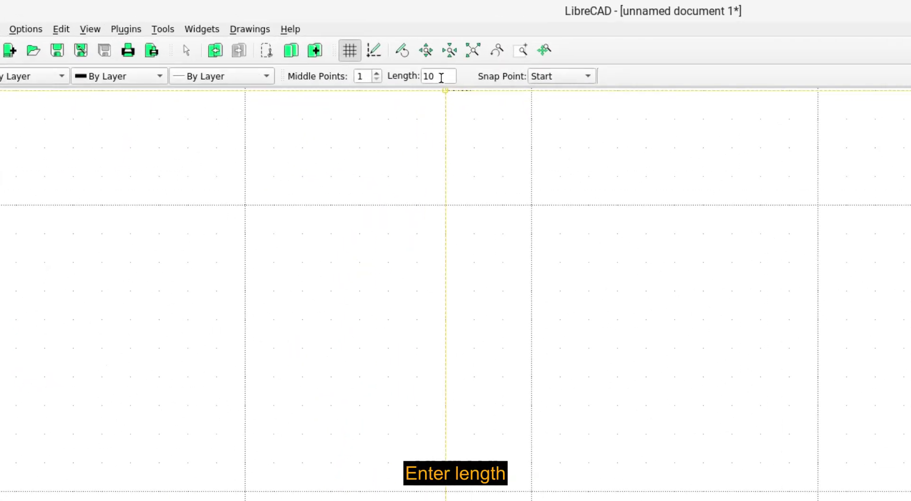
double_click(426, 77)
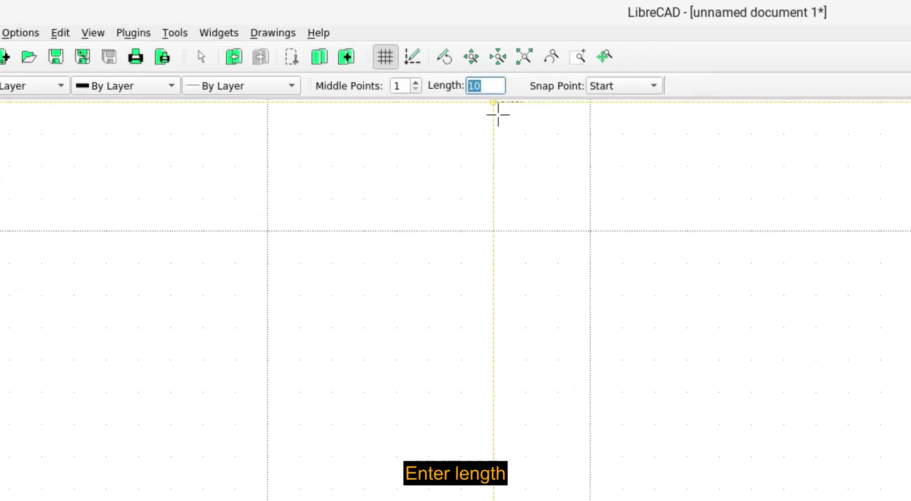
text(100)
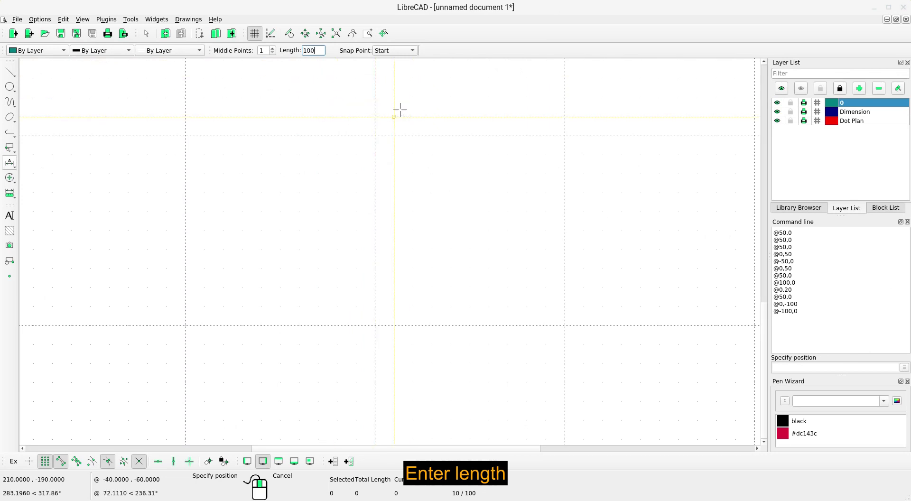
click(378, 137)
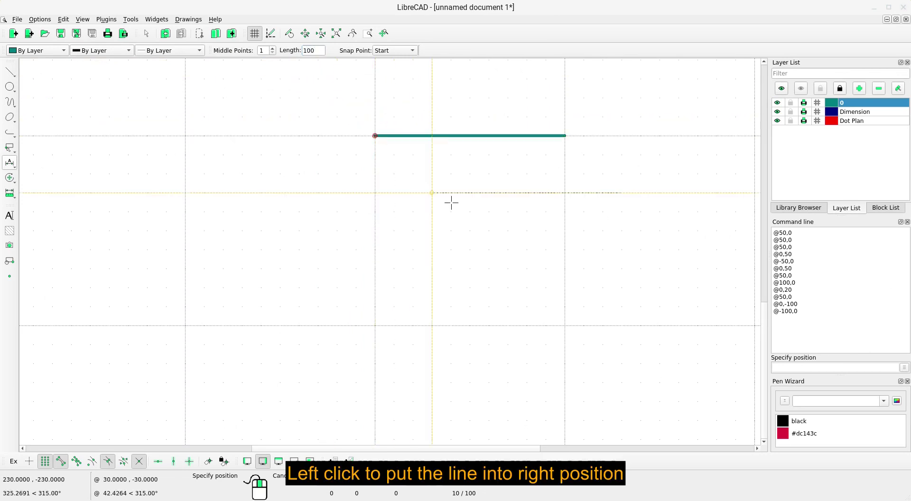
Place two more 100-long horizontal lines, snapped at their middle and end points
click(395, 50)
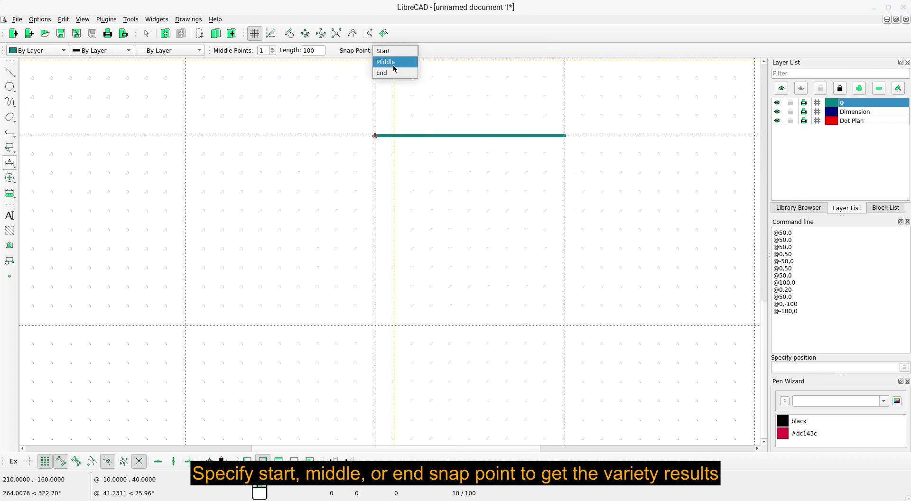
click(393, 62)
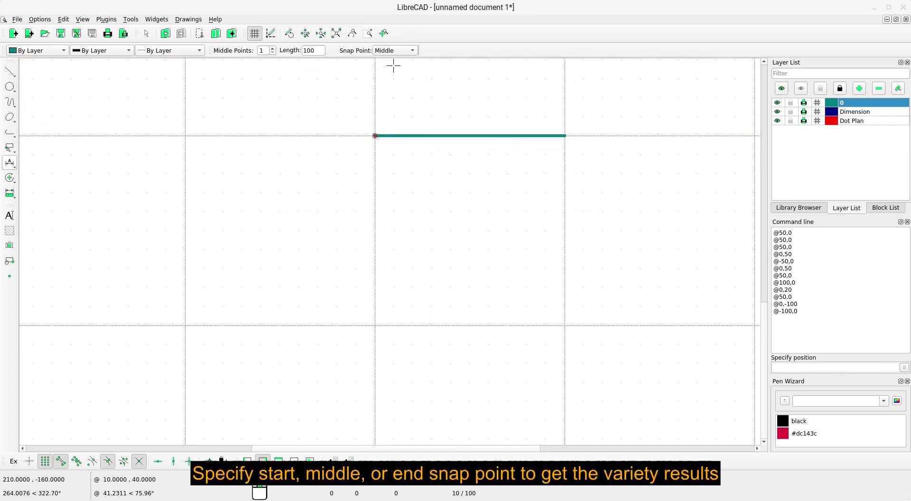
click(377, 174)
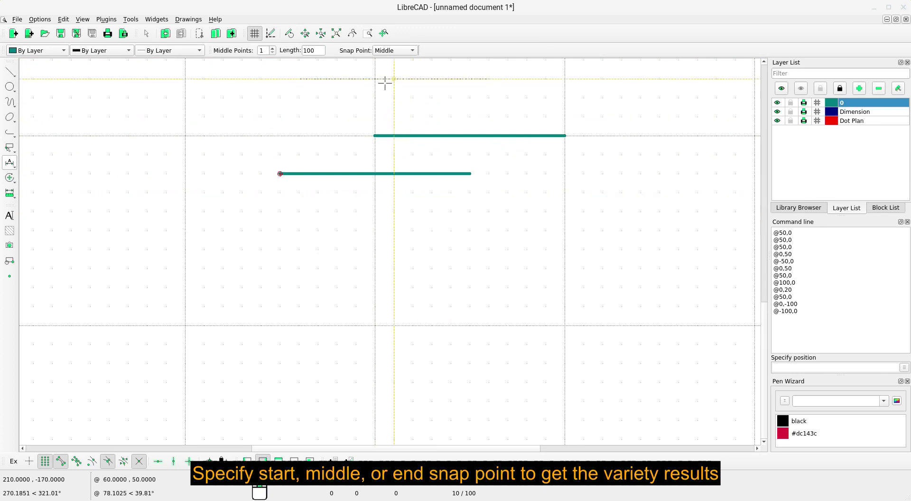
click(394, 51)
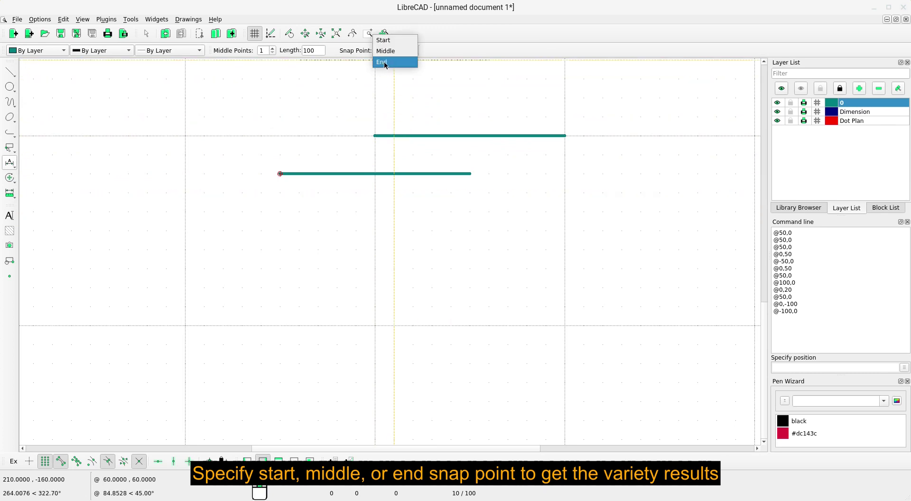
click(385, 64)
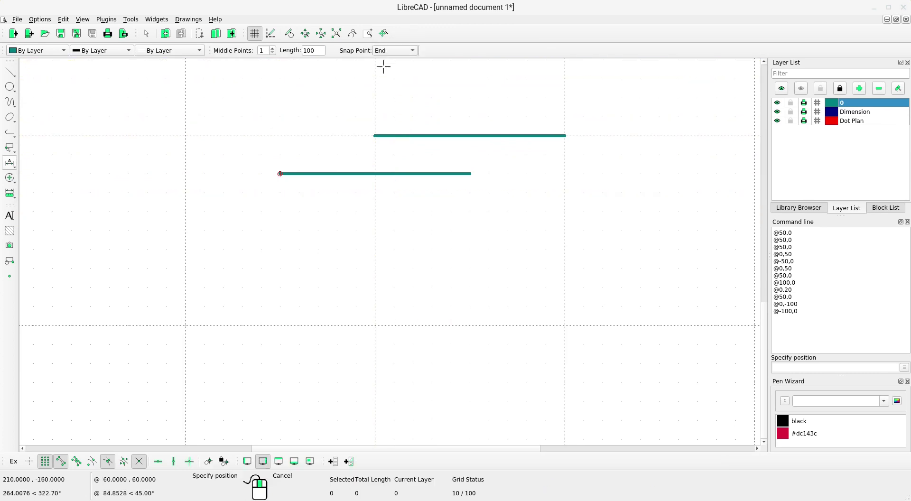
click(377, 240)
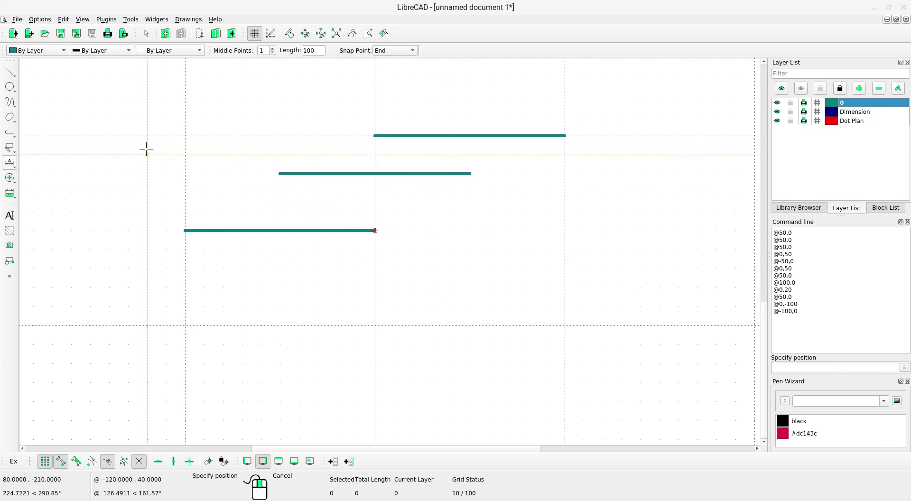
click(14, 75)
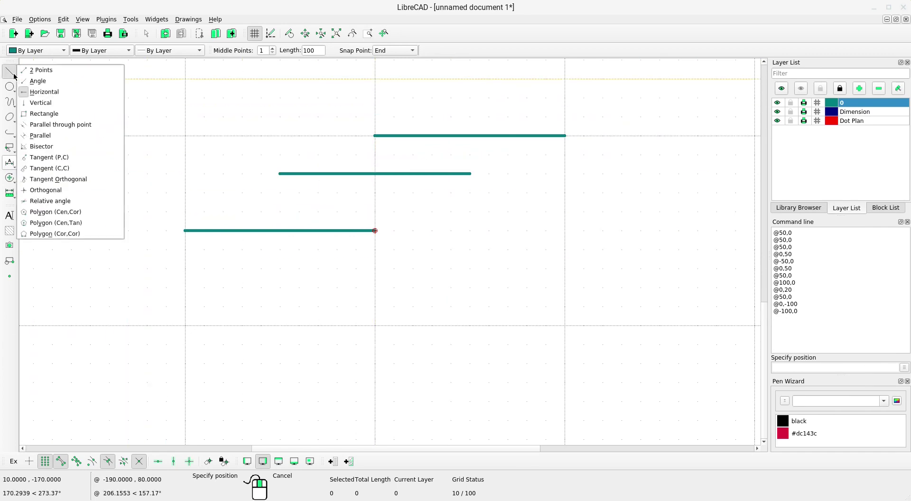
Set the vertical line length to 100 and draw one up from a line's end
click(51, 104)
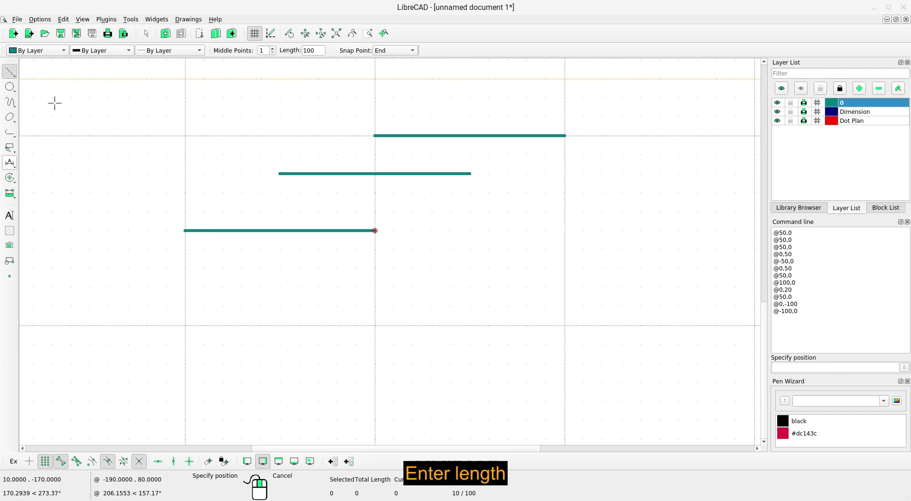
click(317, 51)
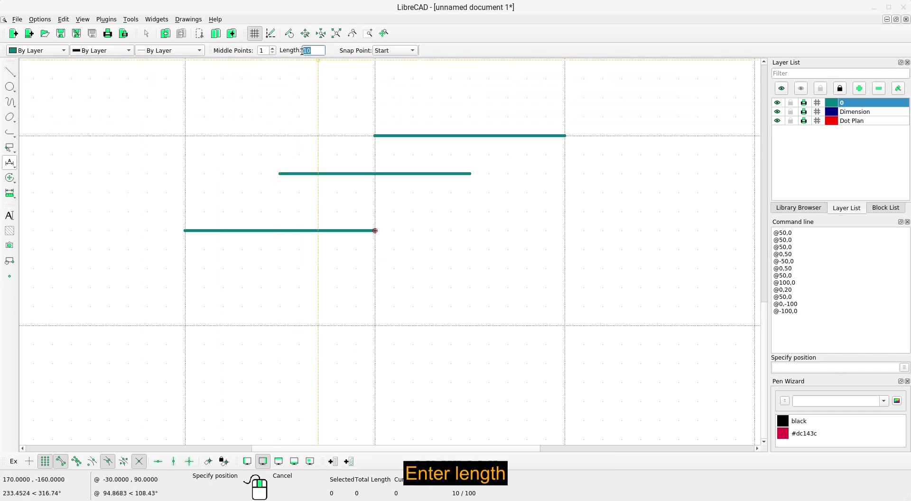
text(100)
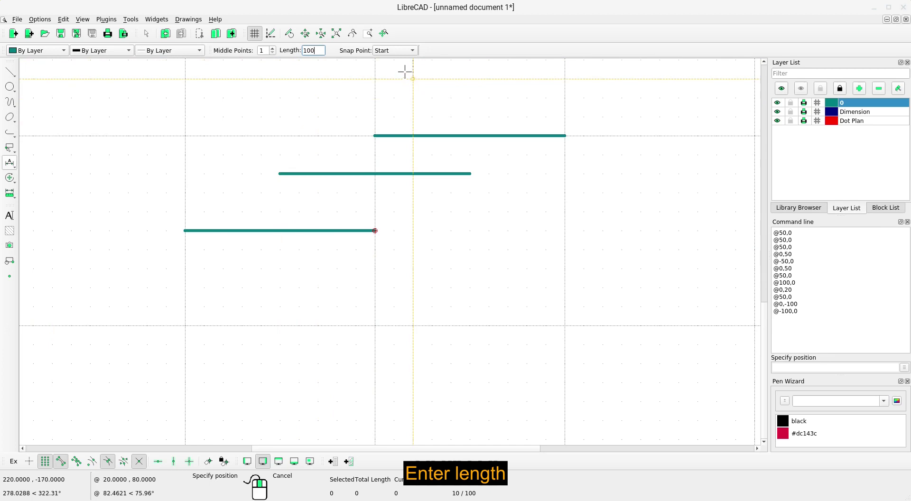
scroll(455, 197, down, 1)
middle_drag(455, 197, 443, 242)
click(505, 205)
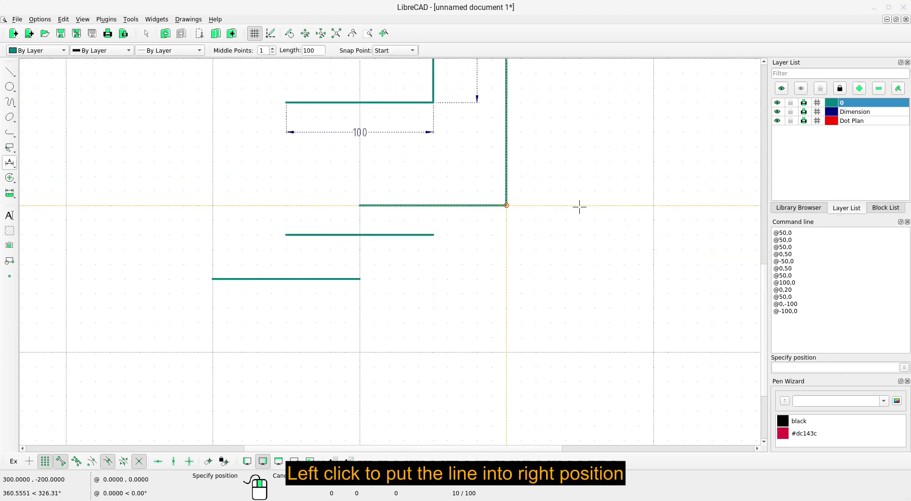
Add 100-unit vertical lines centred on the lower line's end and hanging from the middle line's end
click(402, 52)
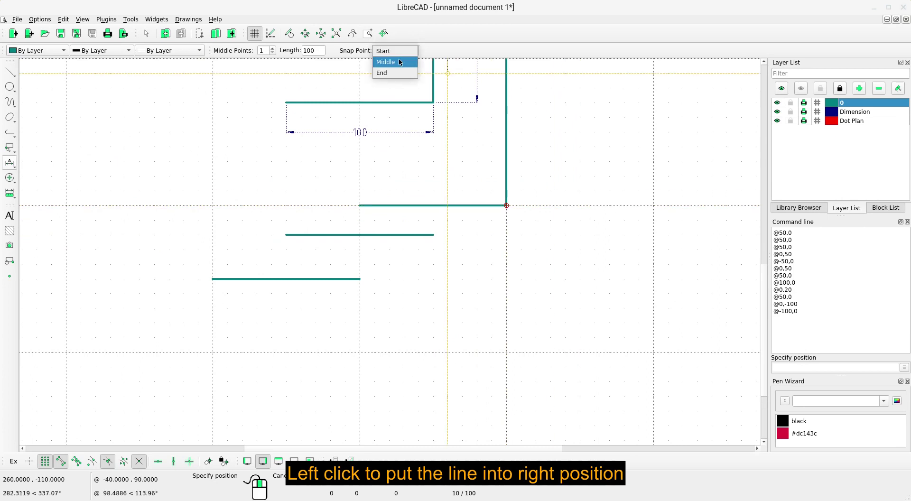
click(399, 62)
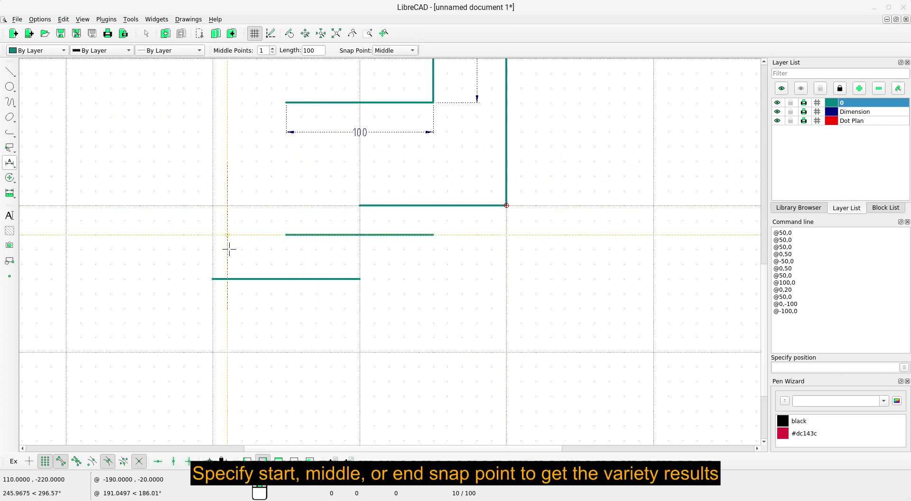
click(213, 279)
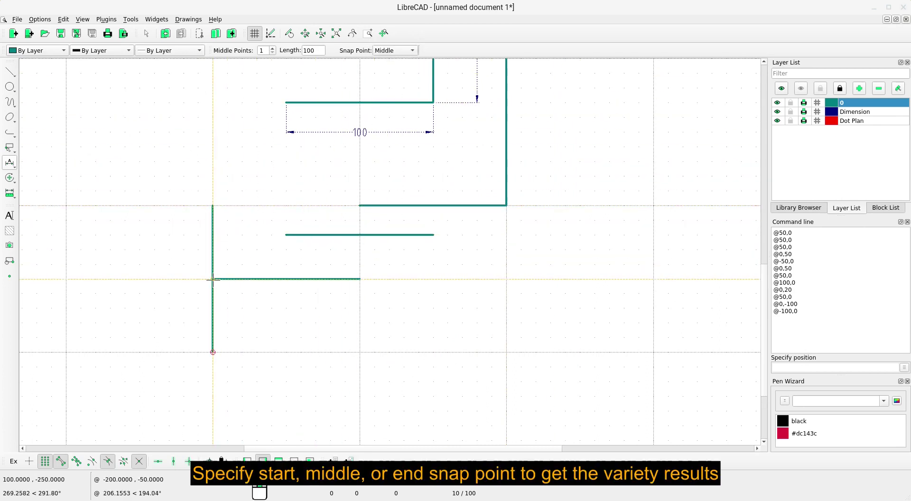
click(401, 50)
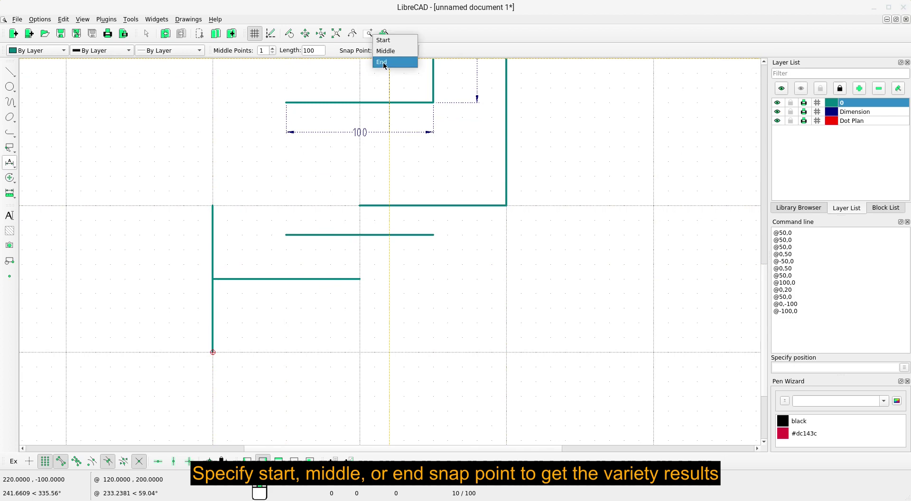
click(383, 61)
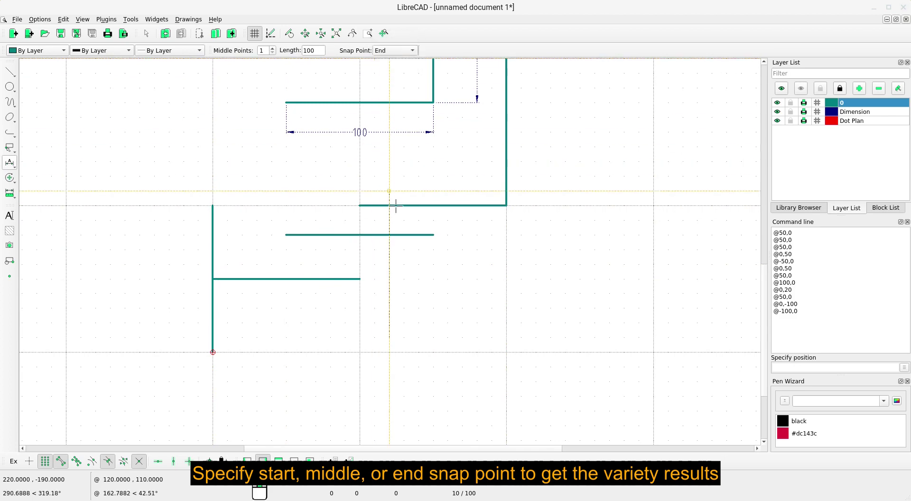
click(434, 235)
middle_drag(569, 267, 566, 314)
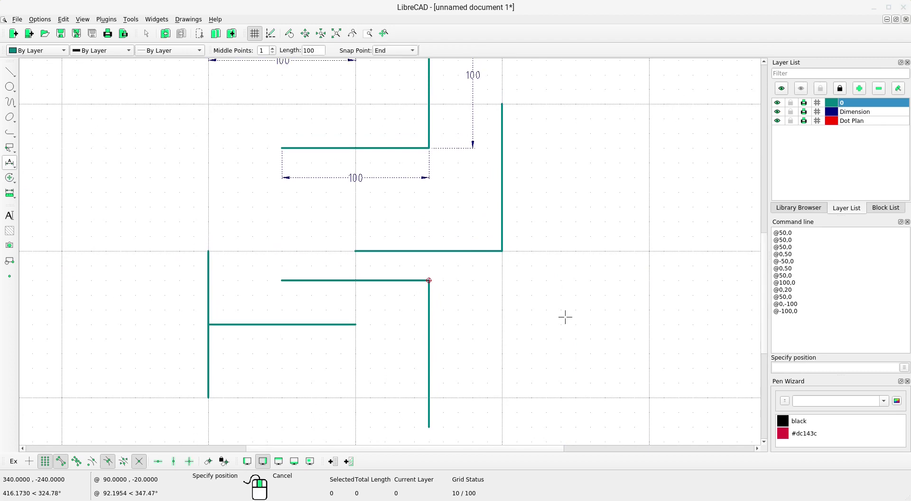
right_click(539, 302)
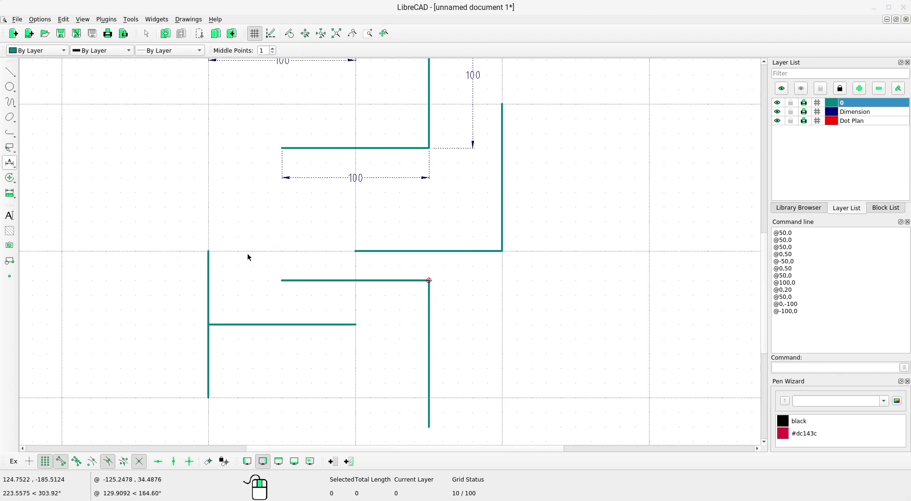
middle_drag(490, 317, 490, 379)
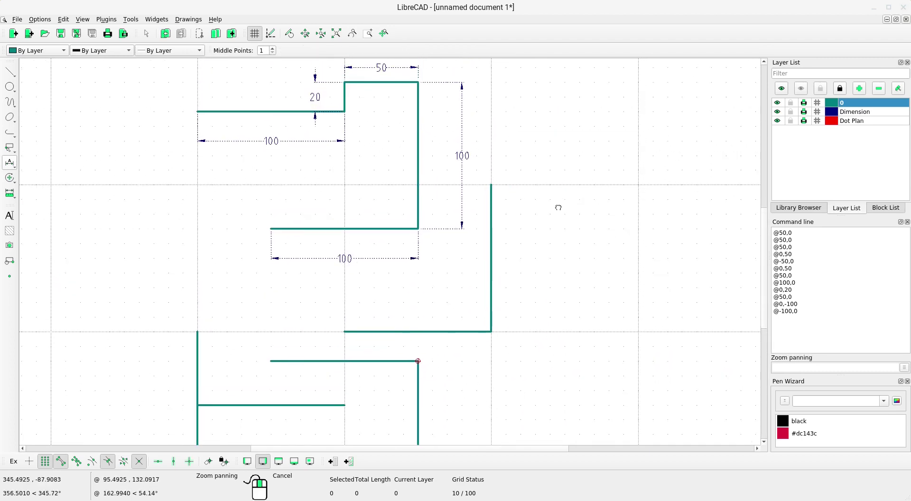
mouse_move(559, 203)
middle_down()
mouse_move(557, 270)
mouse_move(575, 101)
middle_up()
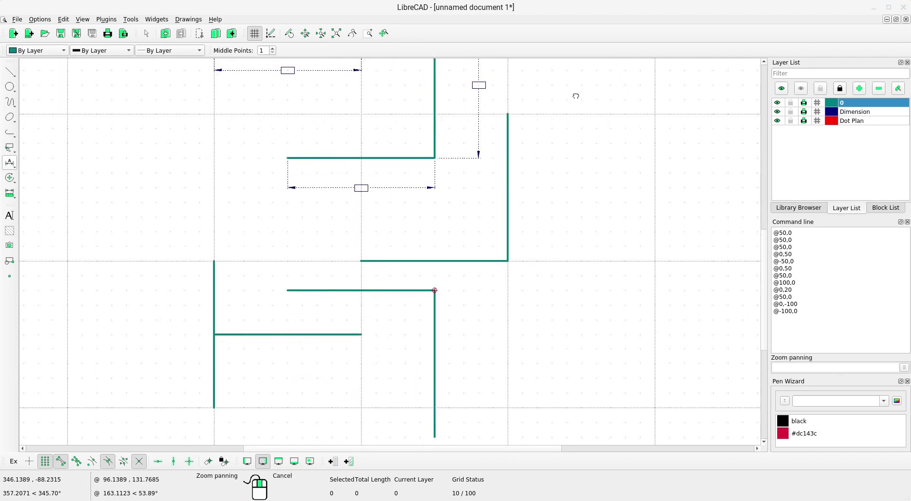
middle_drag(553, 346, 576, 193)
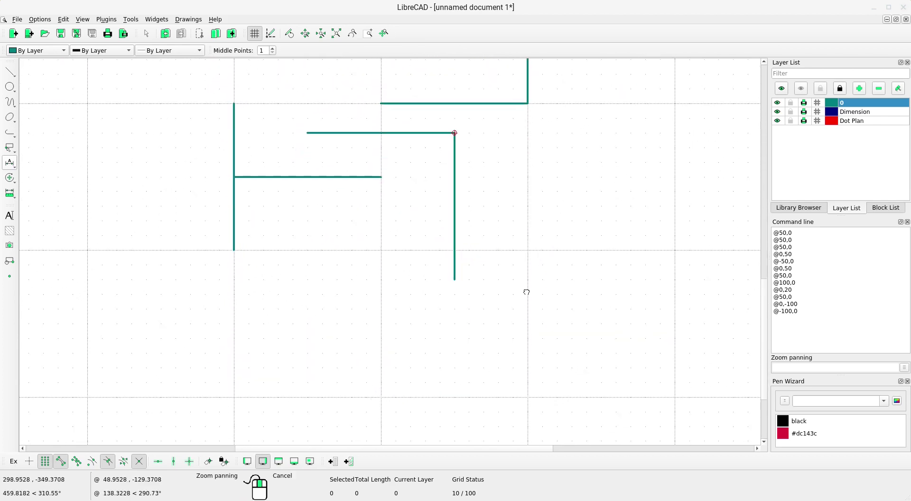
middle_drag(526, 291, 527, 277)
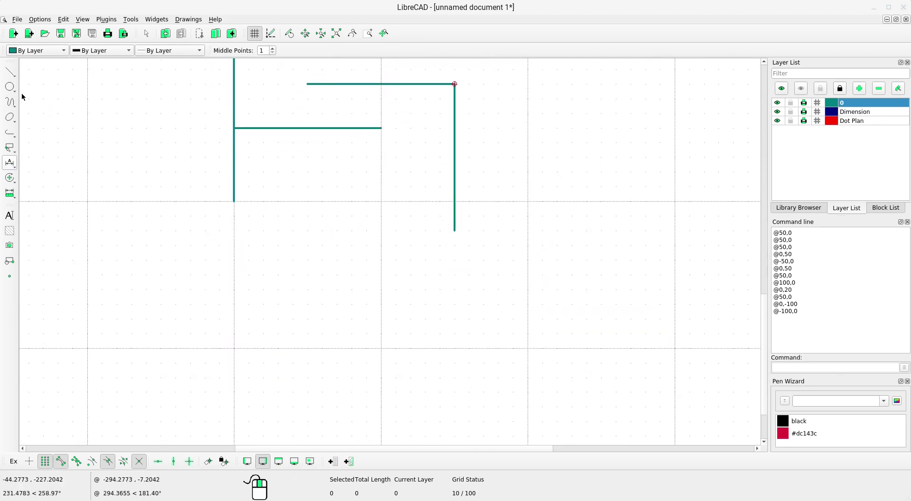
Draw a 100-unit line at 45°, snapped at its start, in the empty area below
click(12, 74)
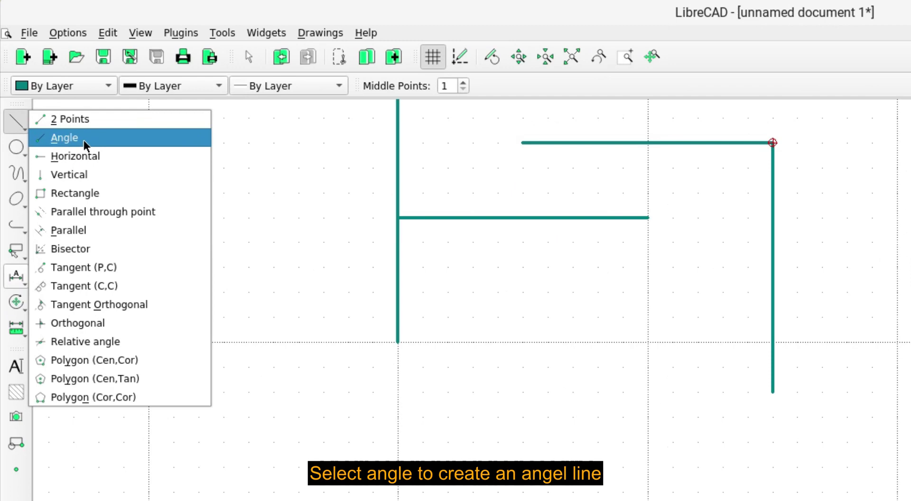
click(83, 141)
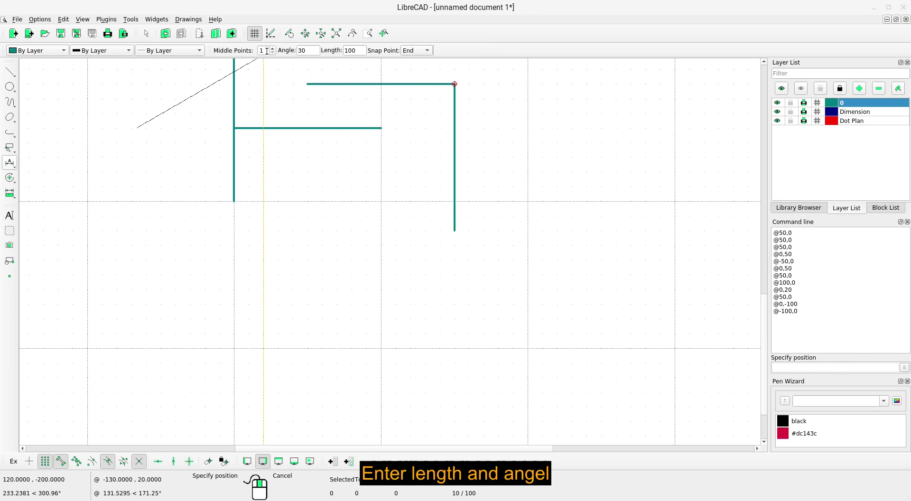
click(305, 50)
text(4)
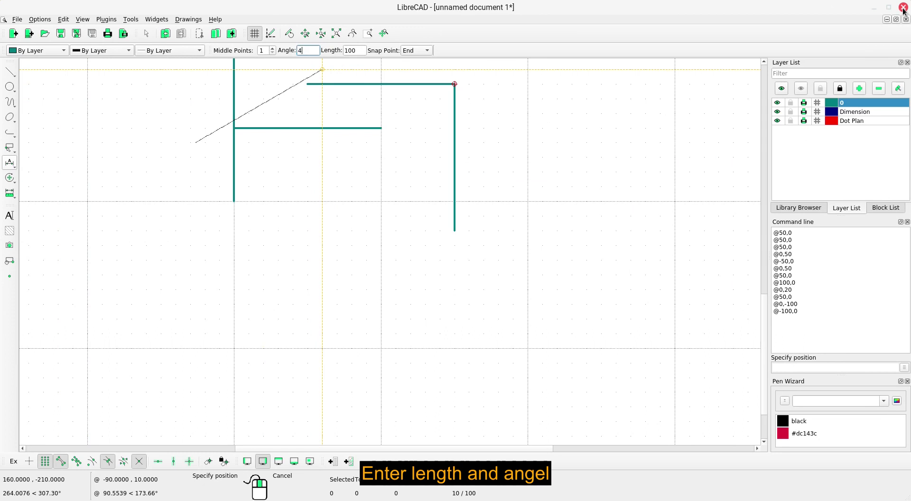
text(5)
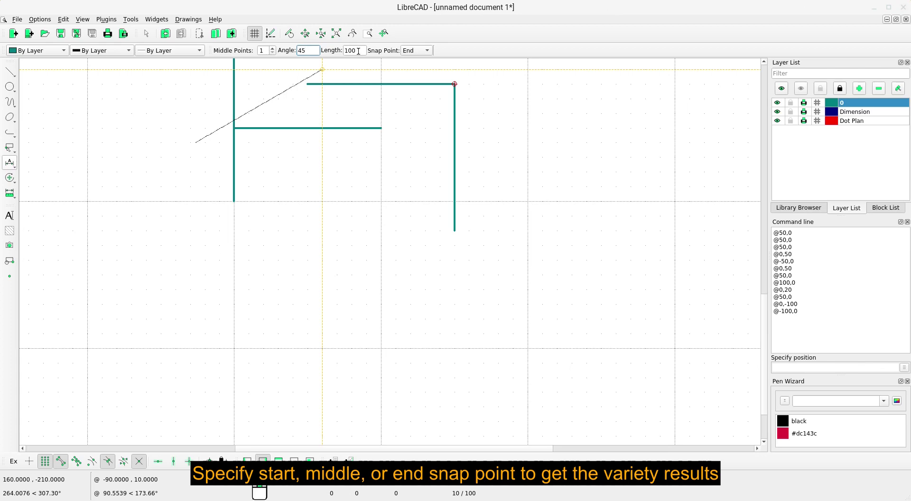
click(420, 50)
click(415, 32)
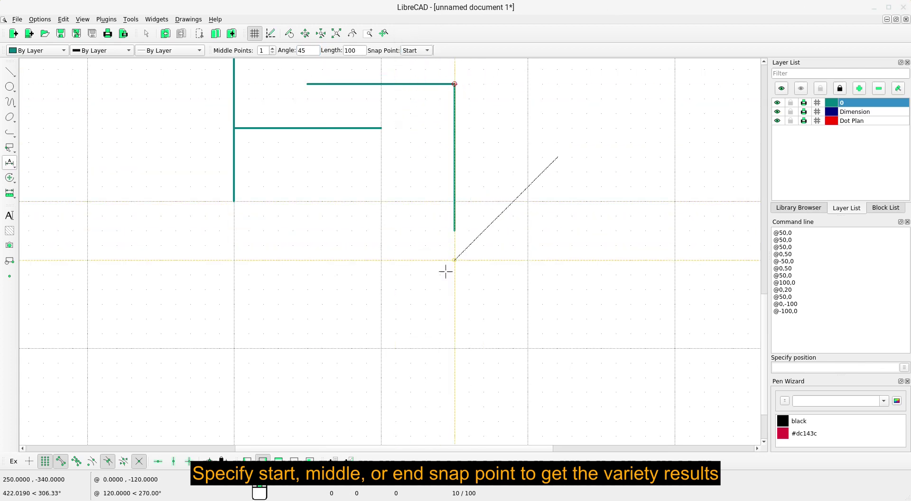
middle_click(466, 327)
middle_drag(467, 327, 529, 269)
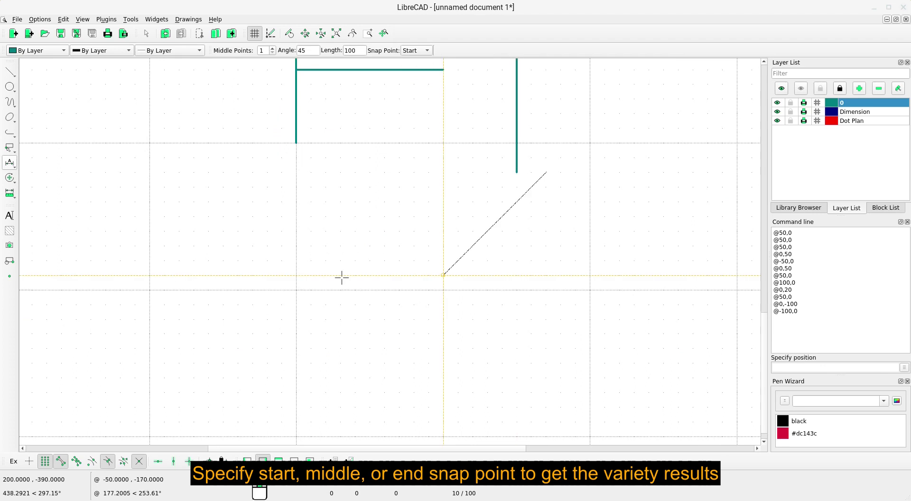
click(298, 291)
Add two 50-unit 30° lines, one ending at the 45° line's top, one starting at its bottom
double_click(303, 50)
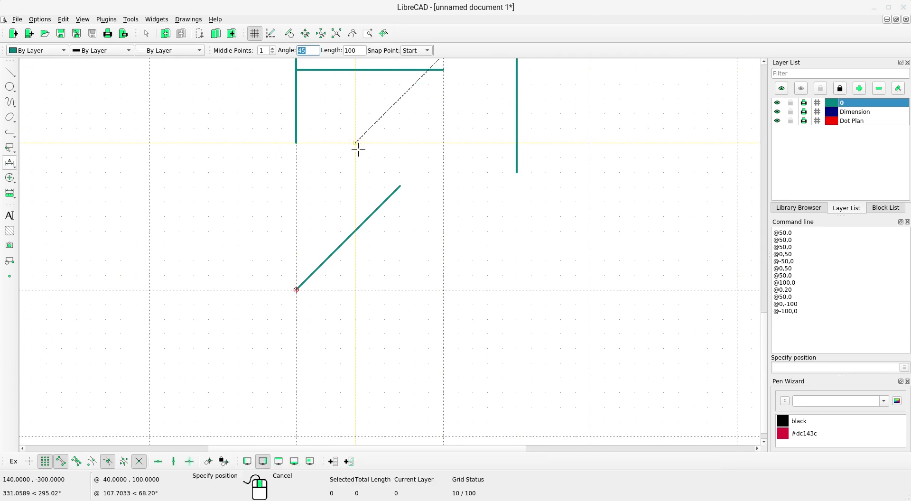
text(30)
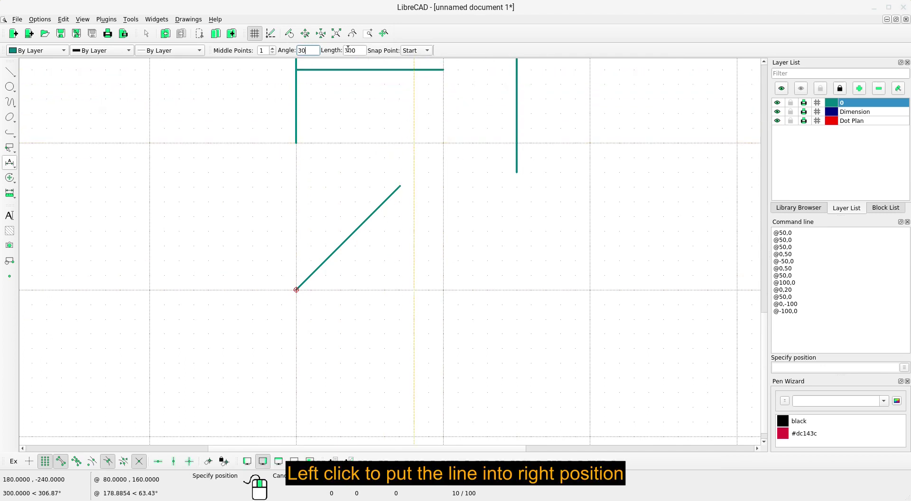
double_click(358, 51)
text(5)
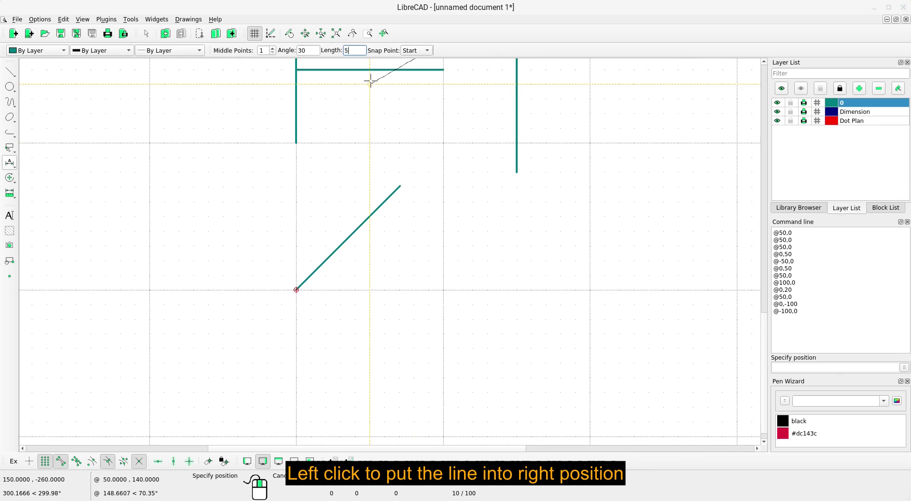
text(0)
click(418, 51)
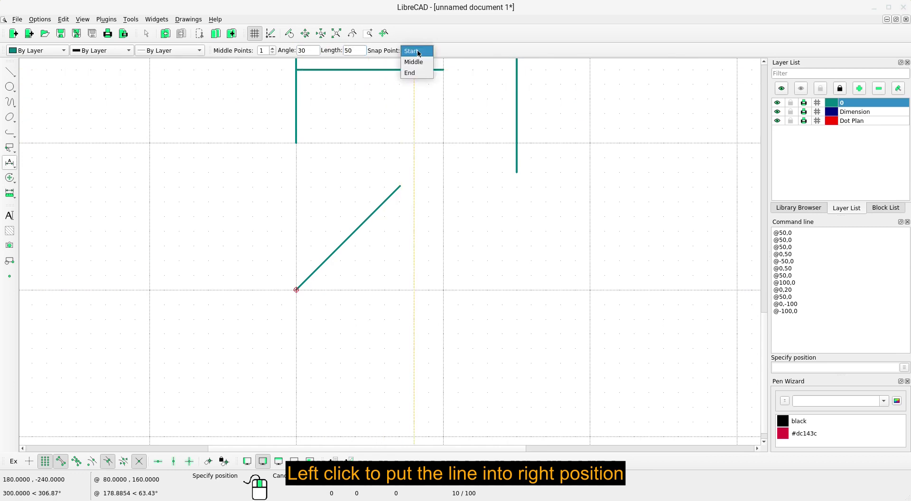
click(411, 73)
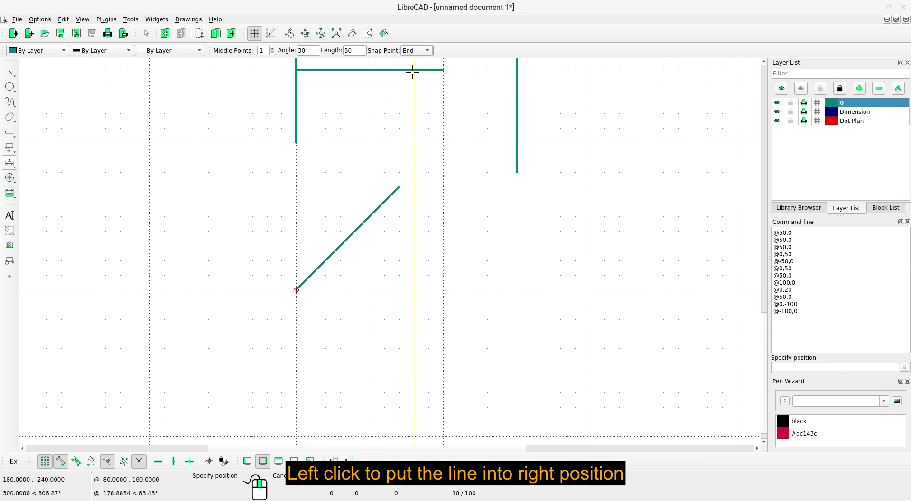
click(397, 186)
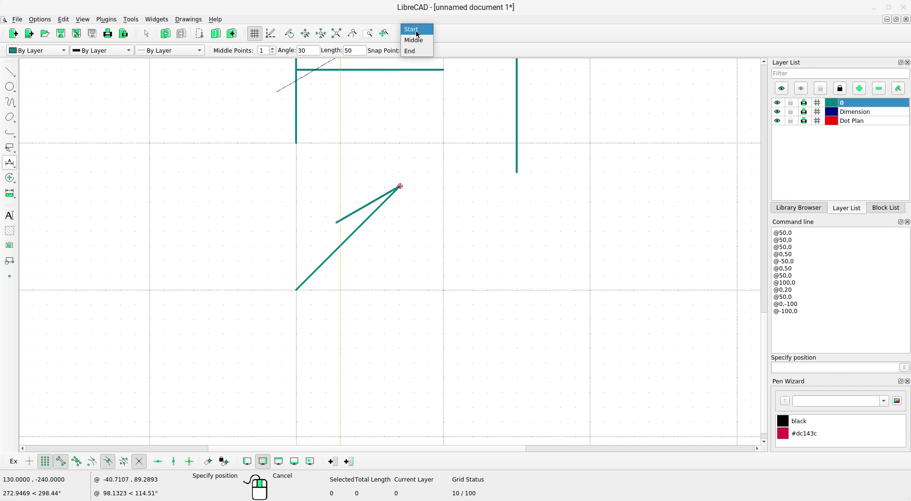
click(413, 30)
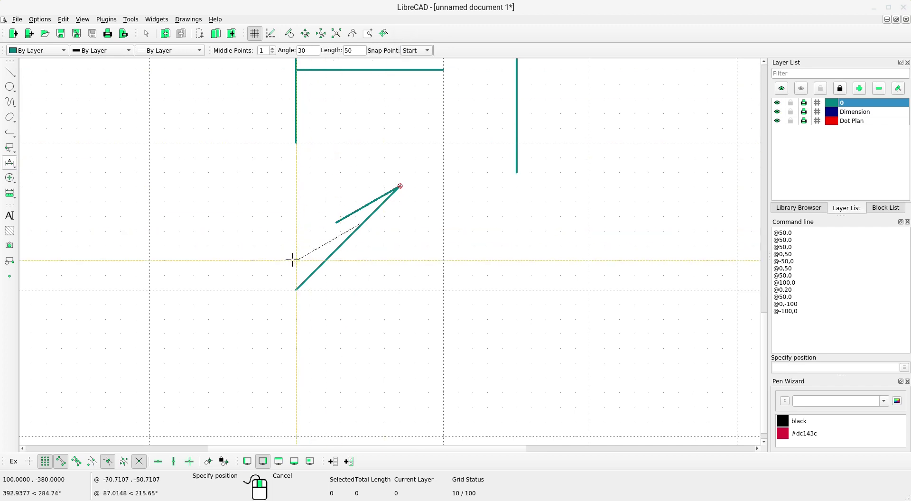
click(299, 291)
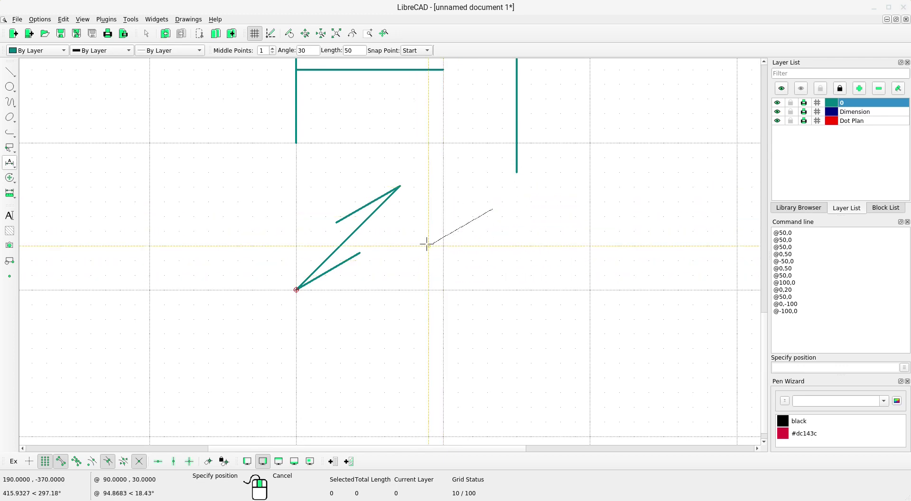
scroll(378, 259, up, 2)
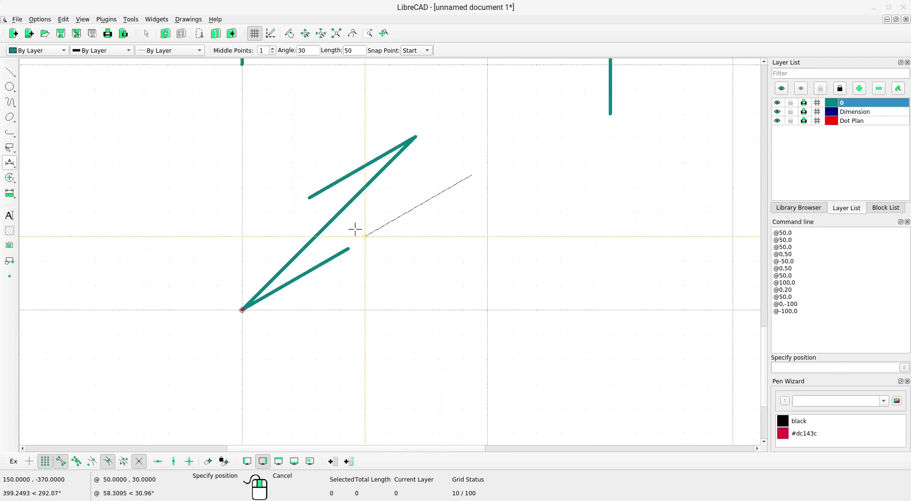
Cancel angled-line drawing and zoom out to frame the stepped shape, staggered lines and zigzag
right_click(264, 220)
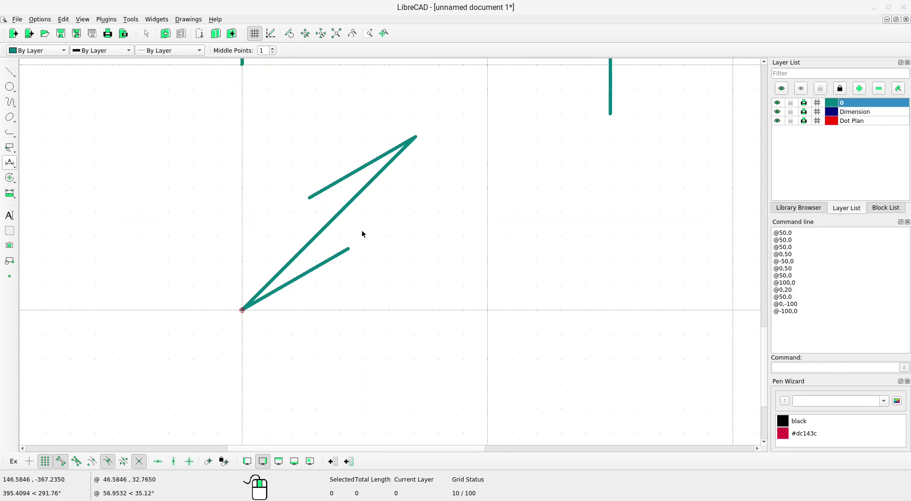
scroll(362, 235, down, 1)
scroll(363, 229, down, 1)
scroll(440, 190, down, 1)
middle_drag(440, 184, 442, 321)
scroll(448, 256, down, 1)
middle_drag(449, 257, 438, 315)
scroll(439, 315, down, 1)
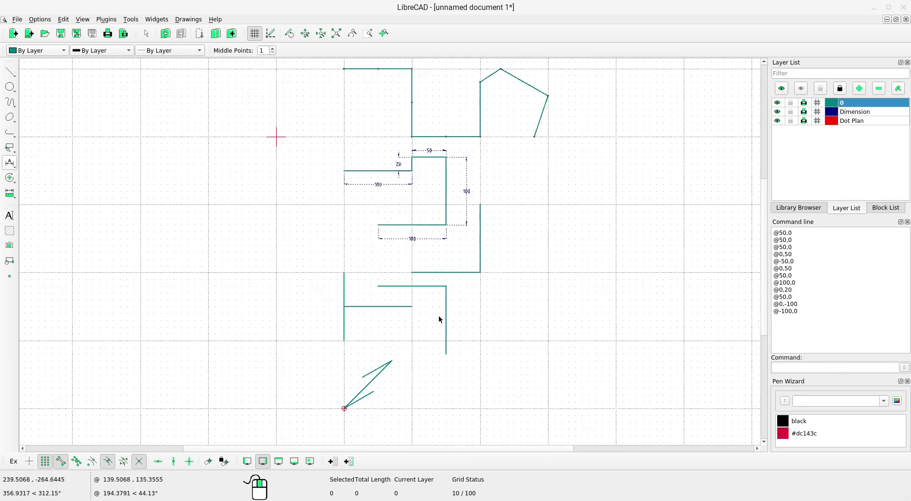
scroll(449, 252, down, 1)
middle_drag(449, 252, 452, 257)
scroll(451, 257, up, 1)
scroll(452, 257, up, 1)
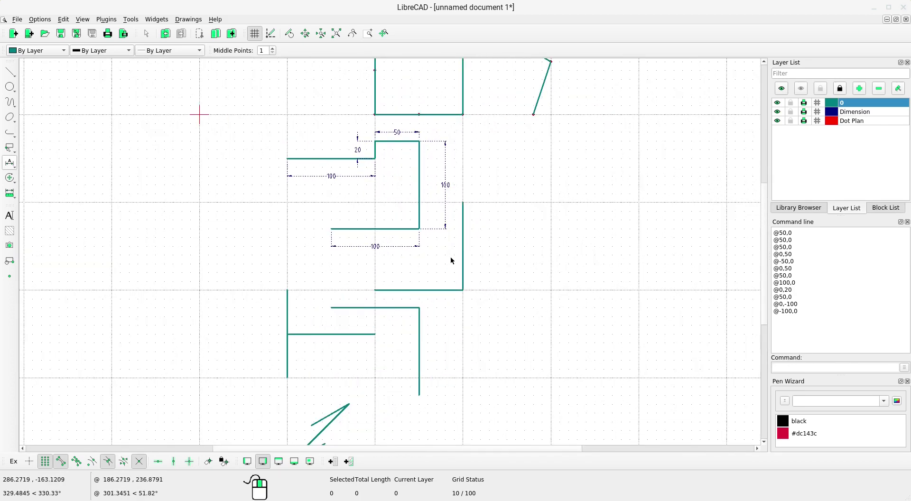
middle_drag(569, 299, 579, 270)
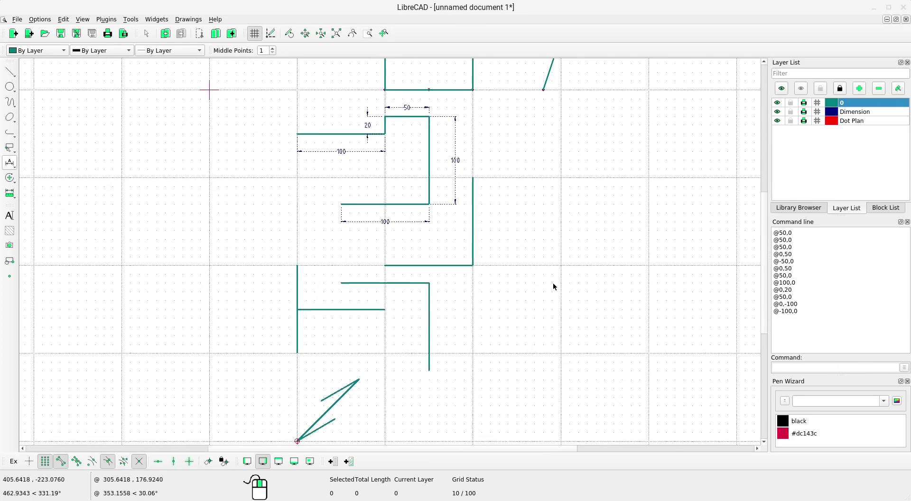